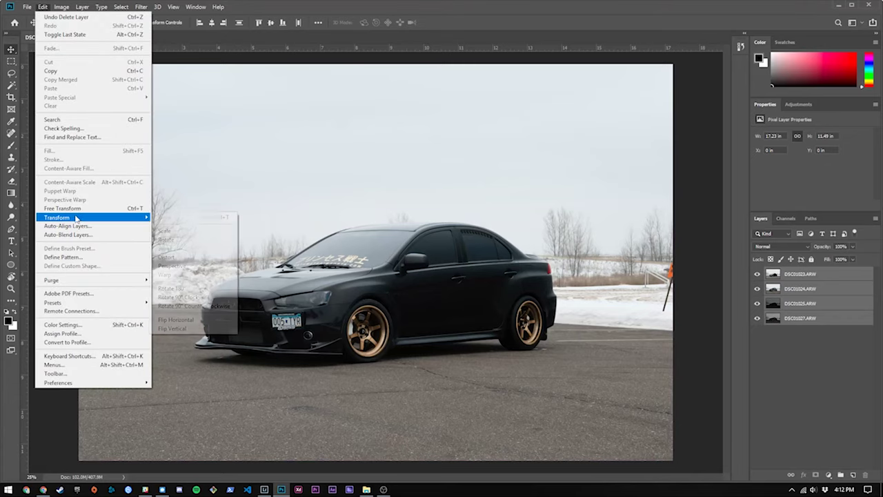
Auto-align the bracketed exposures and hide the top two exposure layers.
{"action": "left_click", "coordinate": [76, 227]}
{"action": "left_click", "coordinate": [536, 101]}
{"action": "left_click_drag", "start_coordinate": [757, 273], "coordinate": [757, 295]}
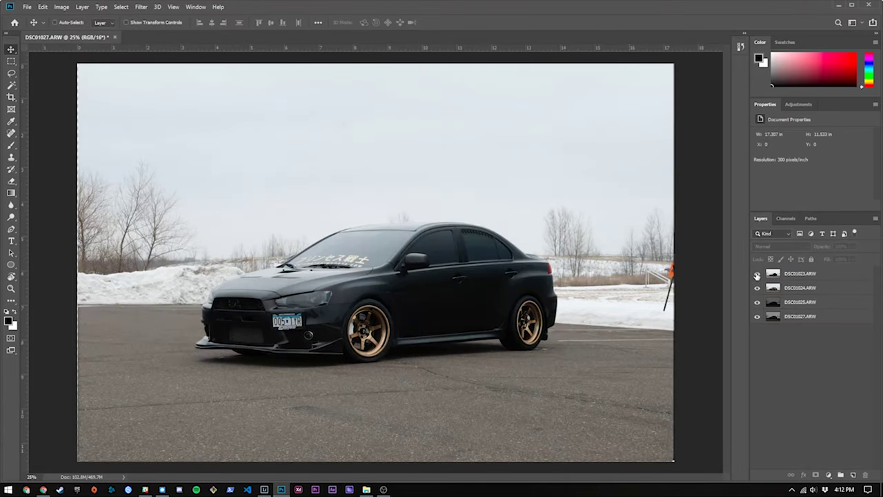
Paint the darker exposure over the windshield glare and hood, lowering brush flow to 17%.
{"action": "key", "text": "bracketright"}
{"action": "key", "text": "bracketright"}
{"action": "key", "text": "bracketright"}
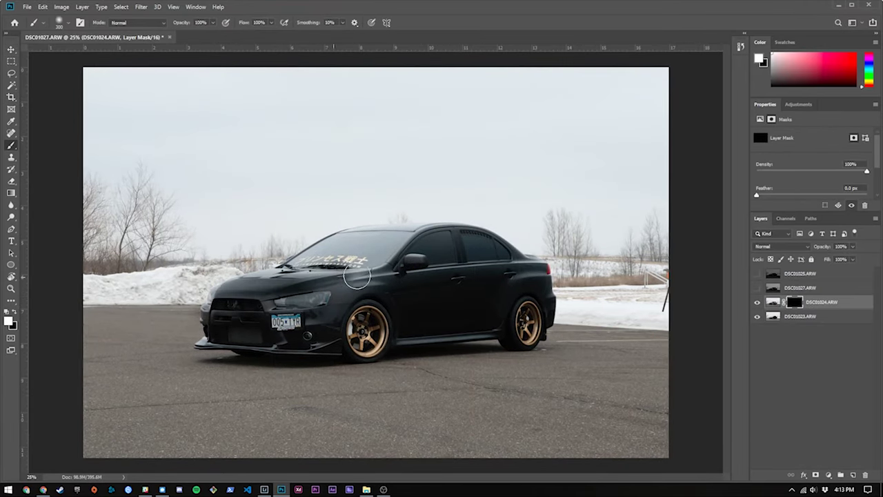
{"action": "left_click_drag", "start_coordinate": [224, 311], "coordinate": [234, 292]}
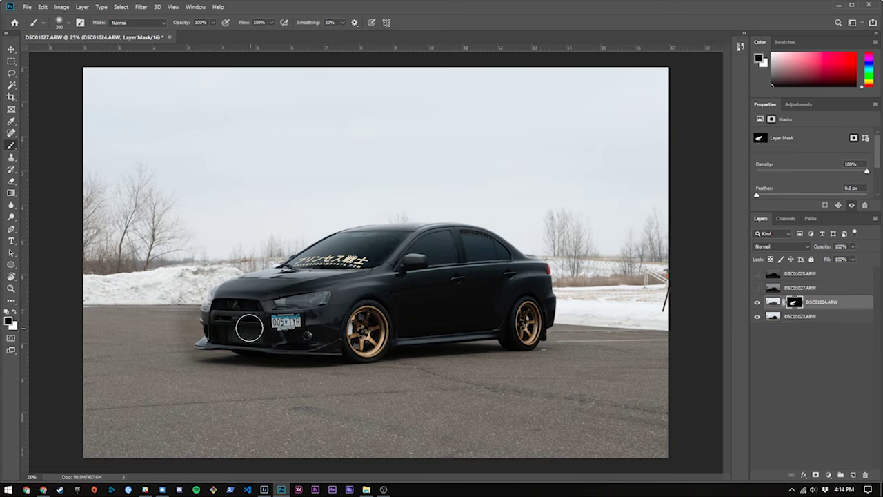
{"action": "key", "text": "x"}
{"action": "key", "text": "shift+1"}
{"action": "key", "text": "shift+7"}
{"action": "key", "text": "bracketright"}
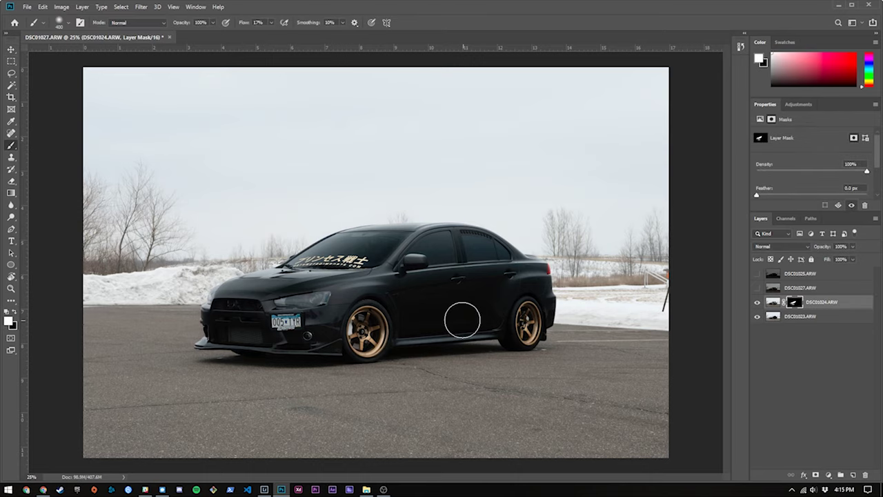
Add a black layer mask to the DSC01027 layer, ready for painting.
{"action": "key", "text": "v"}
{"action": "left_click", "coordinate": [804, 394]}
{"action": "left_click", "coordinate": [795, 288]}
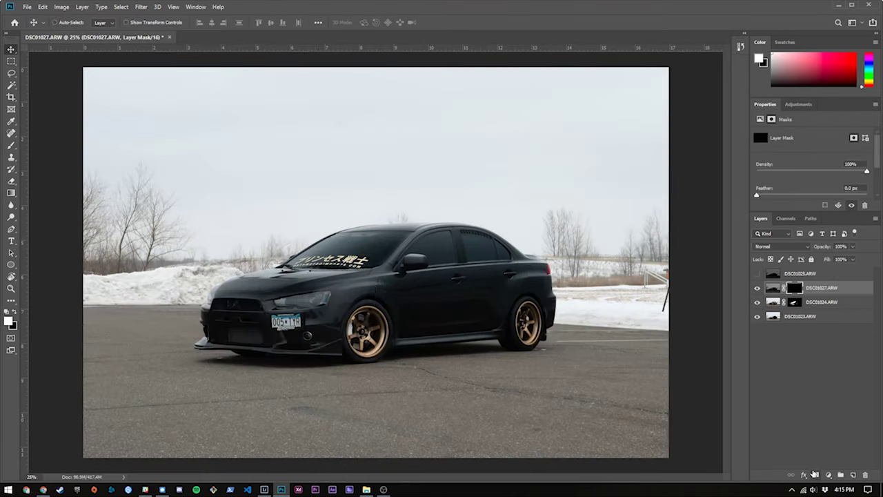
{"action": "key", "text": "ctrl+1"}
Paint the darker exposure into the front headlight area with a white brush.
{"action": "key", "text": "b"}
{"action": "key", "text": "x"}
{"action": "left_click_drag", "start_coordinate": [326, 245], "coordinate": [317, 245]}
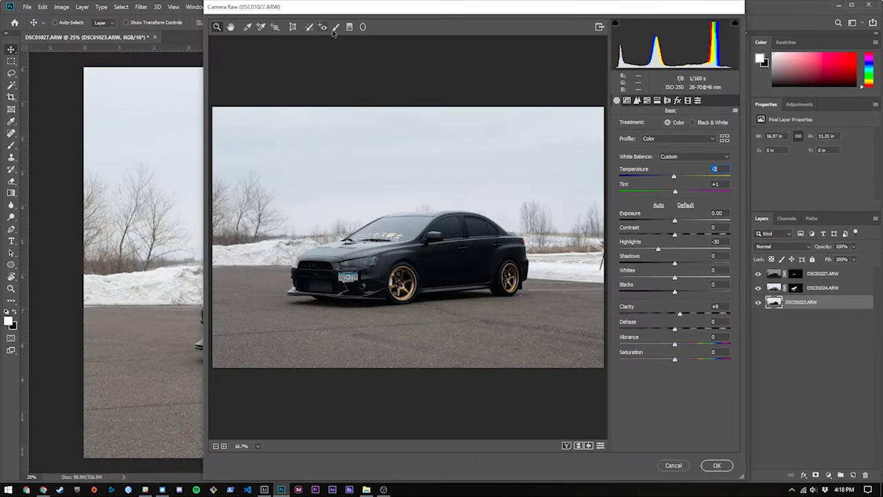
Darken the asphalt foreground with a Camera Raw graduated filter.
{"action": "key", "text": "g"}
{"action": "left_click_drag", "start_coordinate": [395, 285], "coordinate": [397, 351]}
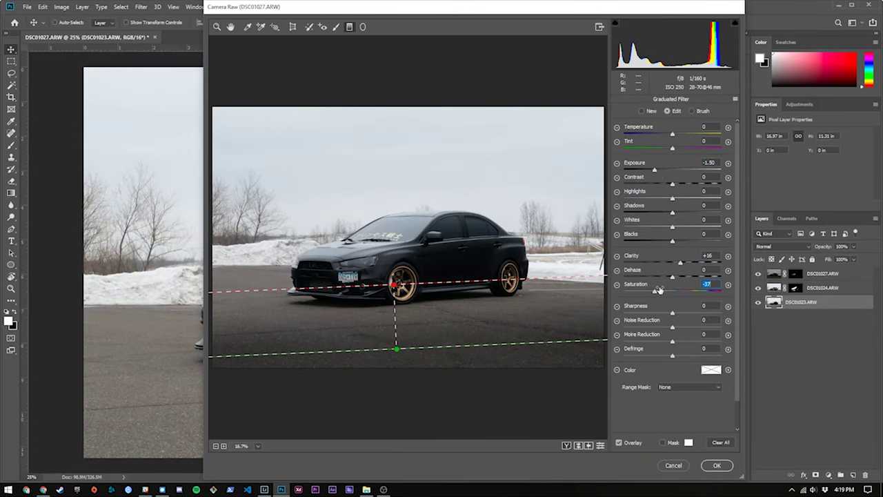
{"action": "left_click_drag", "start_coordinate": [654, 171], "coordinate": [650, 173]}
Add a sky graduated filter with warmer temperature, higher saturation and magenta tint, then apply.
{"action": "left_click_drag", "start_coordinate": [381, 145], "coordinate": [386, 253]}
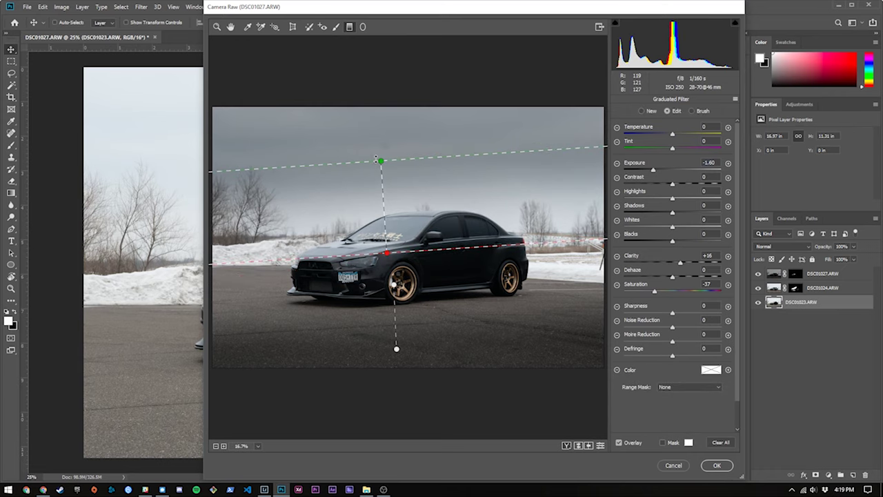
{"action": "left_click_drag", "start_coordinate": [655, 291], "coordinate": [678, 292]}
{"action": "left_click_drag", "start_coordinate": [673, 134], "coordinate": [687, 134]}
{"action": "left_click_drag", "start_coordinate": [683, 149], "coordinate": [687, 150]}
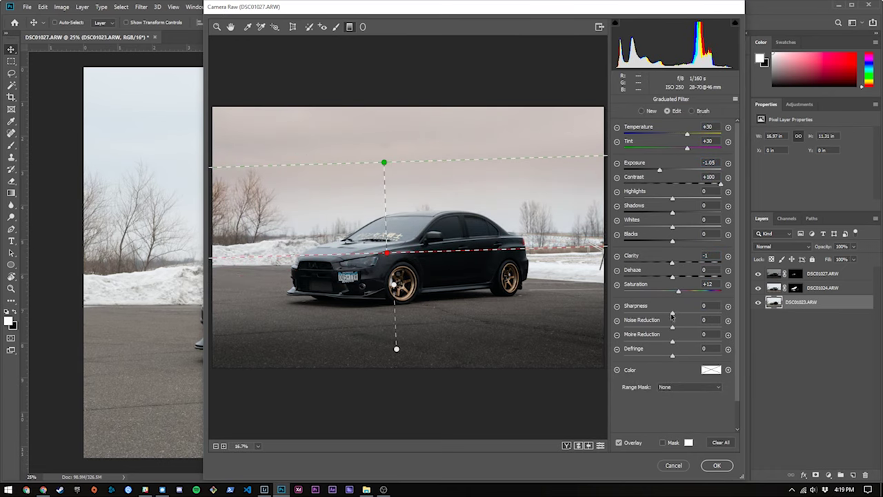
{"action": "left_click", "coordinate": [717, 465]}
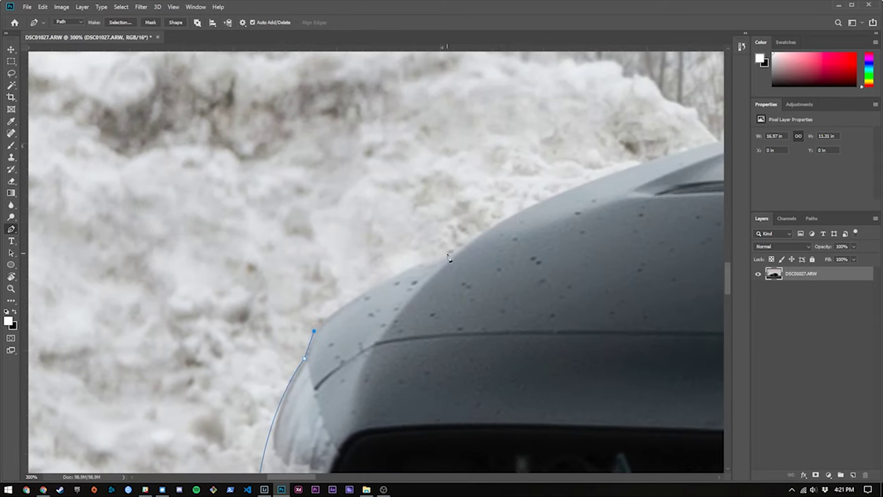
Pan to the windshield and A-pillar and place a Pen anchor on the roofline.
{"action": "left_click_drag", "start_coordinate": [449, 258], "coordinate": [338, 387]}
{"action": "left_click_drag", "start_coordinate": [645, 184], "coordinate": [532, 297]}
{"action": "left_click_drag", "start_coordinate": [656, 62], "coordinate": [550, 169]}
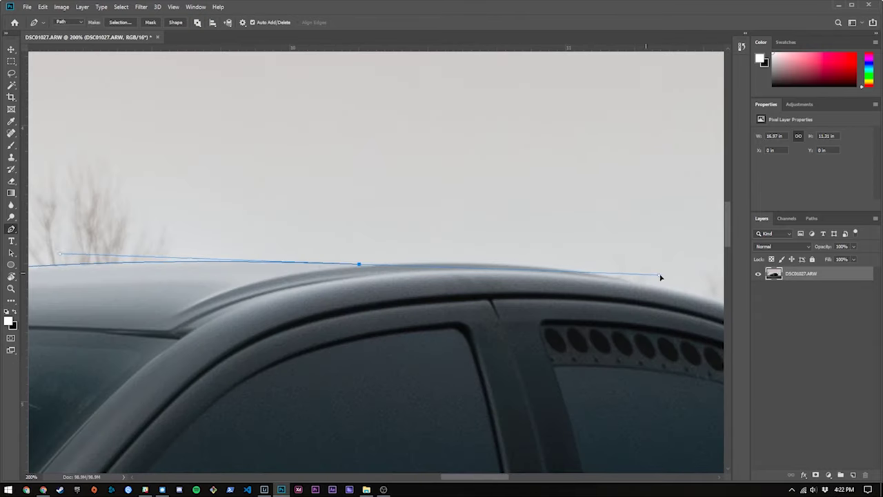
{"action": "left_click", "coordinate": [661, 278]}
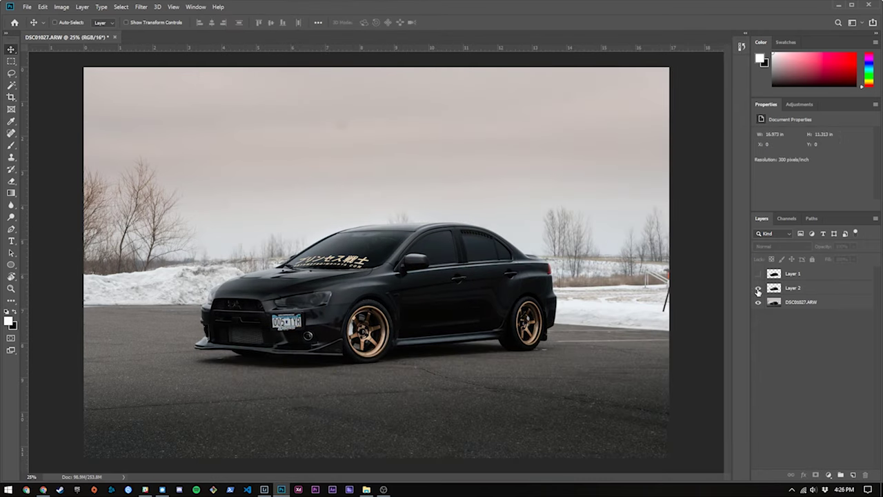
Clone away the windshield streak and reflections across the hood on Layer 2.
{"action": "key", "text": "ctrl+1"}
{"action": "left_click_drag", "start_coordinate": [422, 205], "coordinate": [509, 213]}
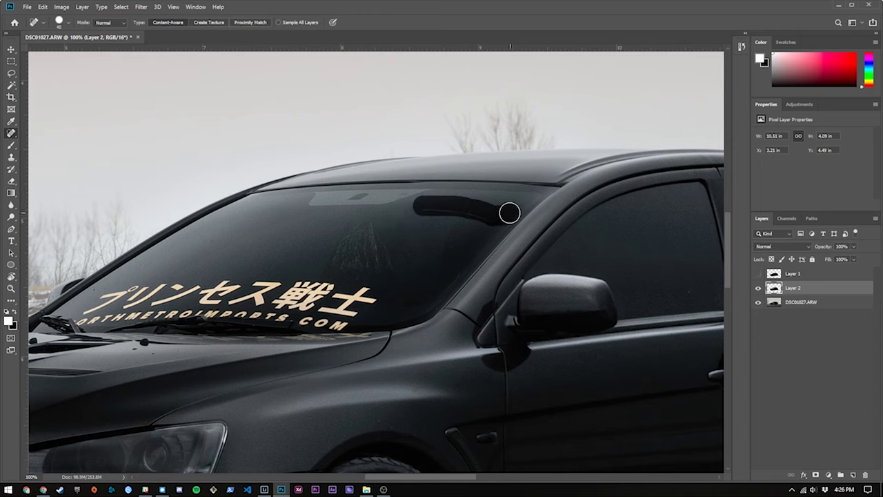
{"action": "left_click_drag", "start_coordinate": [390, 258], "coordinate": [518, 265]}
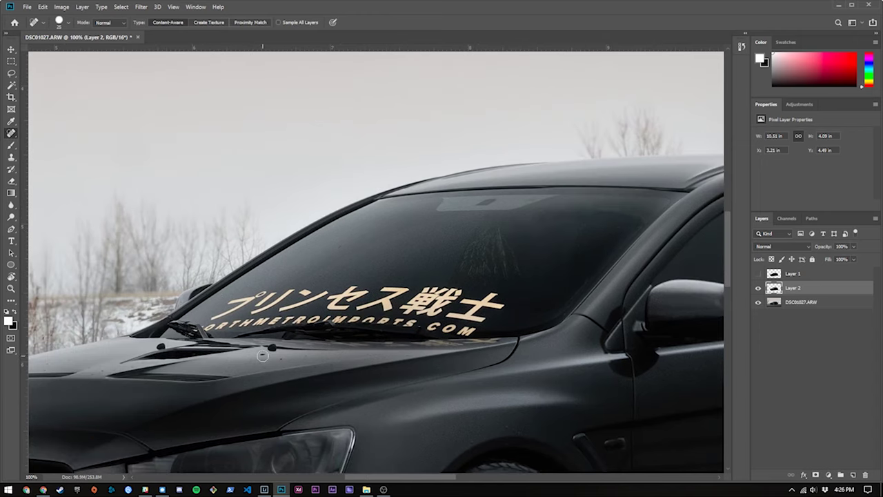
{"action": "left_click_drag", "start_coordinate": [600, 218], "coordinate": [513, 245]}
{"action": "left_click_drag", "start_coordinate": [449, 280], "coordinate": [405, 330]}
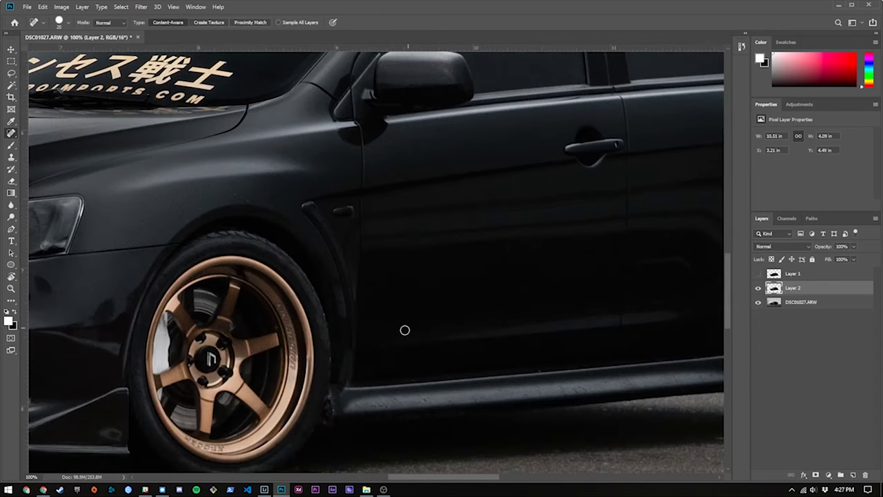
{"action": "mouse_move", "coordinate": [238, 187]}
{"action": "left_mouse_down"}
{"action": "mouse_move", "coordinate": [359, 201]}
{"action": "mouse_move", "coordinate": [579, 306]}
{"action": "left_mouse_up"}
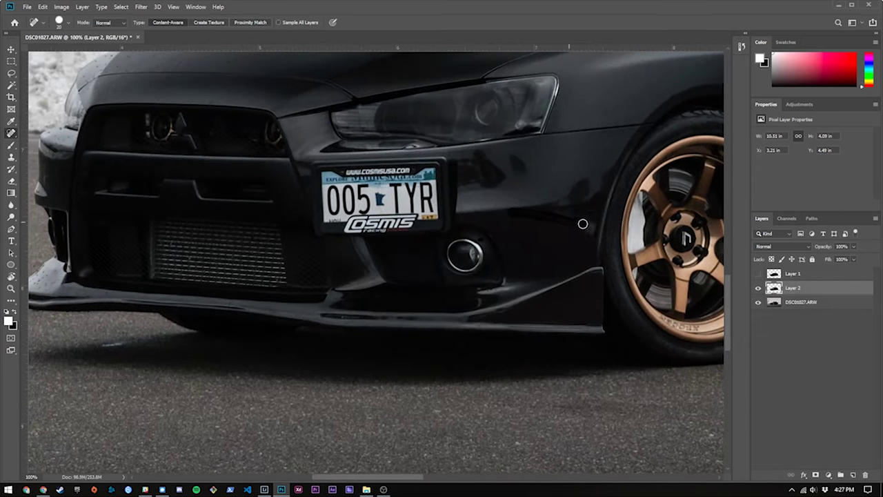
{"action": "left_click_drag", "start_coordinate": [587, 229], "coordinate": [368, 273]}
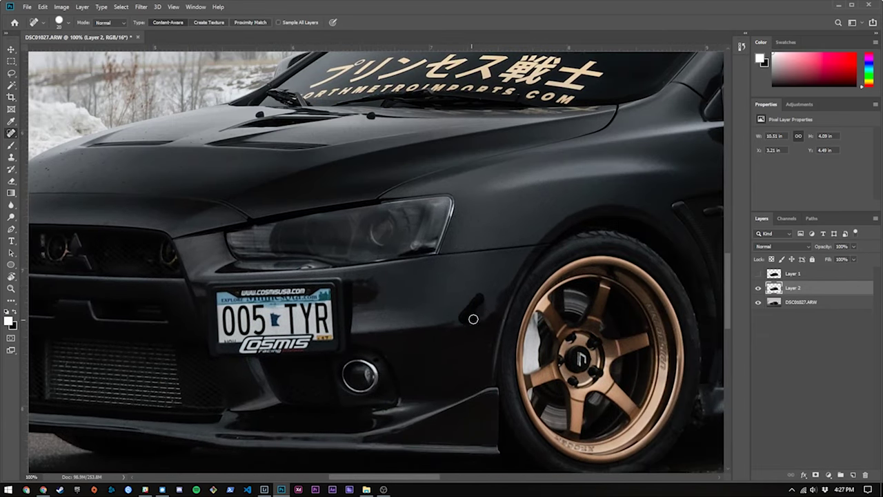
{"action": "left_click_drag", "start_coordinate": [499, 395], "coordinate": [580, 399]}
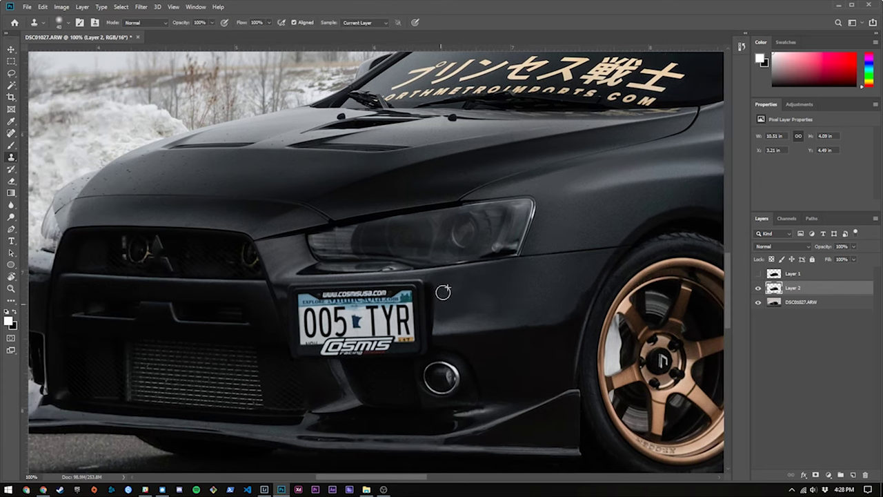
Spot-heal and clone the small specks on the hood and bumper.
{"action": "scroll", "coordinate": [443, 293], "scroll_direction": "down", "scroll_amount": 4}
{"action": "scroll", "coordinate": [443, 292], "scroll_direction": "up", "scroll_amount": 1}
{"action": "scroll", "coordinate": [445, 263], "scroll_direction": "up", "scroll_amount": 1}
{"action": "scroll", "coordinate": [447, 195], "scroll_direction": "up", "scroll_amount": 4}
{"action": "key", "text": "j"}
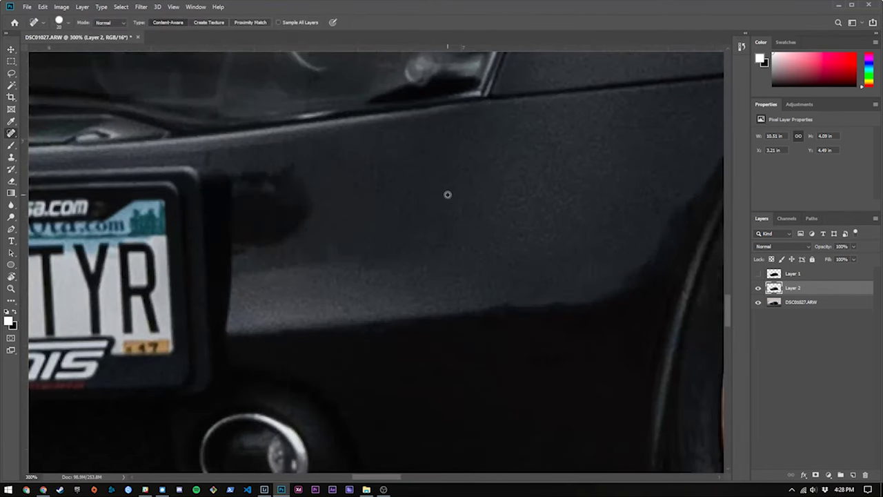
{"action": "key", "text": "v"}
{"action": "scroll", "coordinate": [414, 235], "scroll_direction": "down", "scroll_amount": 2}
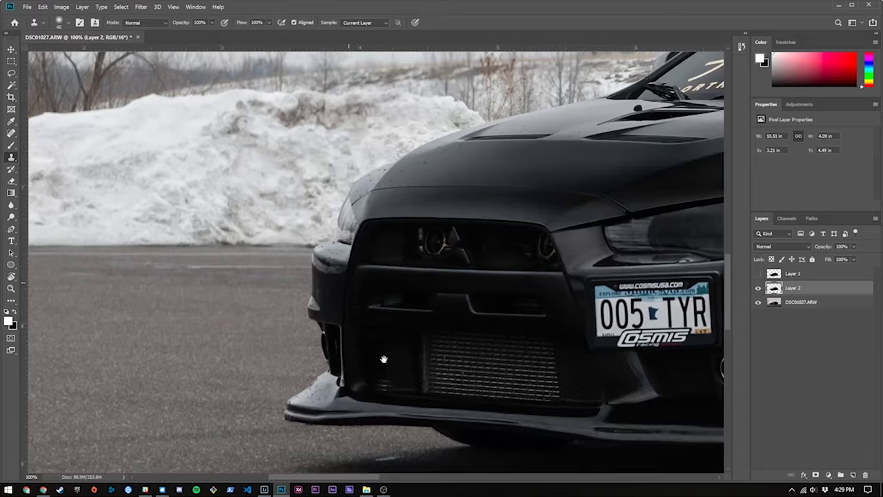
{"action": "left_click_drag", "start_coordinate": [478, 307], "coordinate": [227, 347]}
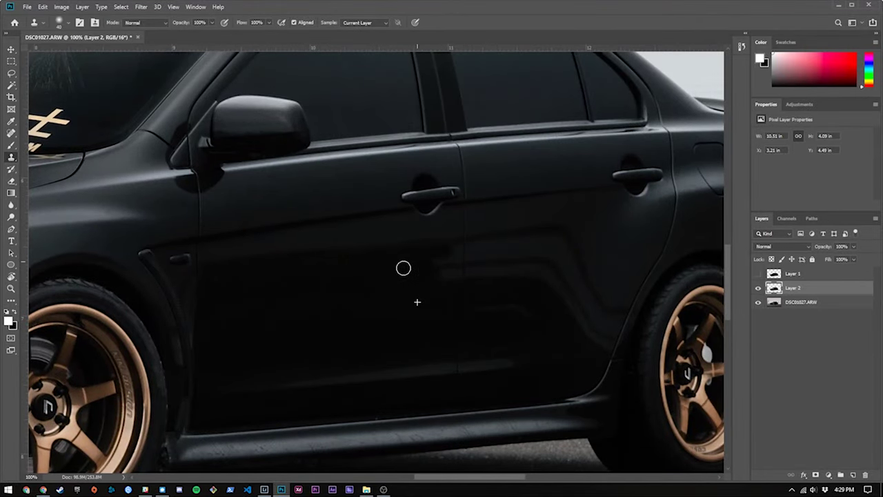
{"action": "scroll", "coordinate": [451, 327], "scroll_direction": "up", "scroll_amount": 2}
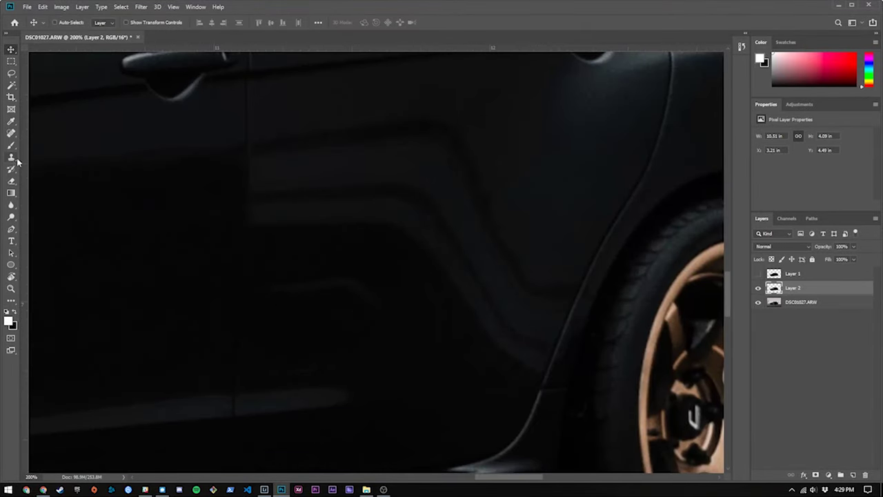
Clone out the rear door crease highlights and duplicate Layer 2.
{"action": "mouse_move", "coordinate": [264, 224]}
{"action": "left_mouse_down"}
{"action": "mouse_move", "coordinate": [361, 217]}
{"action": "mouse_move", "coordinate": [438, 181]}
{"action": "mouse_move", "coordinate": [491, 260]}
{"action": "left_mouse_up"}
{"action": "key", "text": "v"}
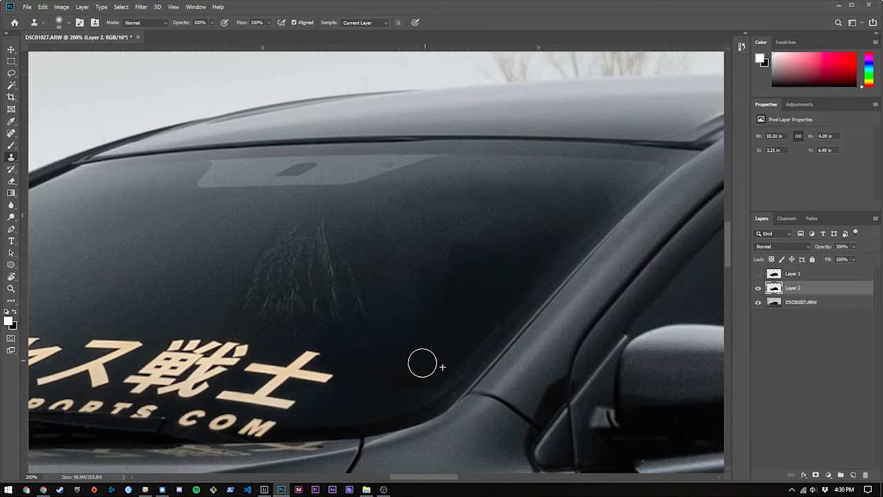
{"action": "key", "text": "ctrl+j"}
{"action": "key", "text": "ctrl+1"}
Trace the windshield outline with the Pen tool and turn it into a selection.
{"action": "key", "text": "p"}
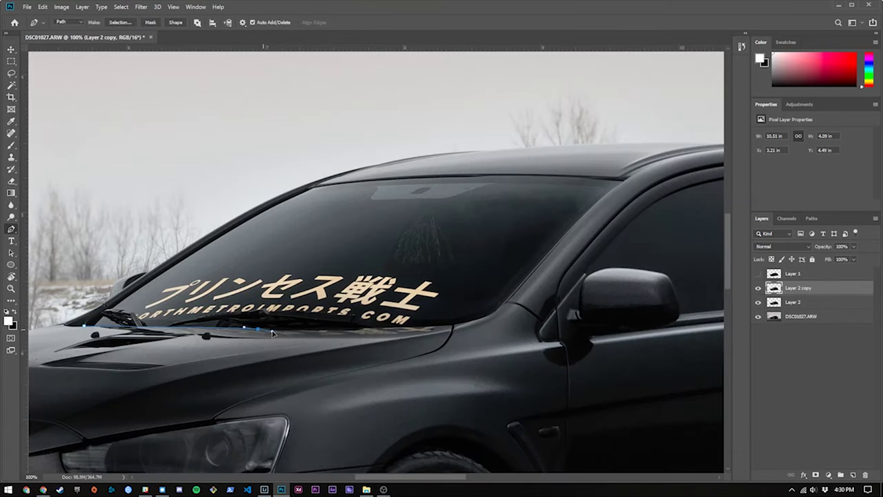
{"action": "left_click_drag", "start_coordinate": [436, 332], "coordinate": [388, 404]}
{"action": "left_click", "coordinate": [408, 397]}
{"action": "left_click", "coordinate": [439, 388]}
{"action": "left_click", "coordinate": [464, 365]}
{"action": "left_click", "coordinate": [540, 270]}
{"action": "left_click", "coordinate": [573, 254]}
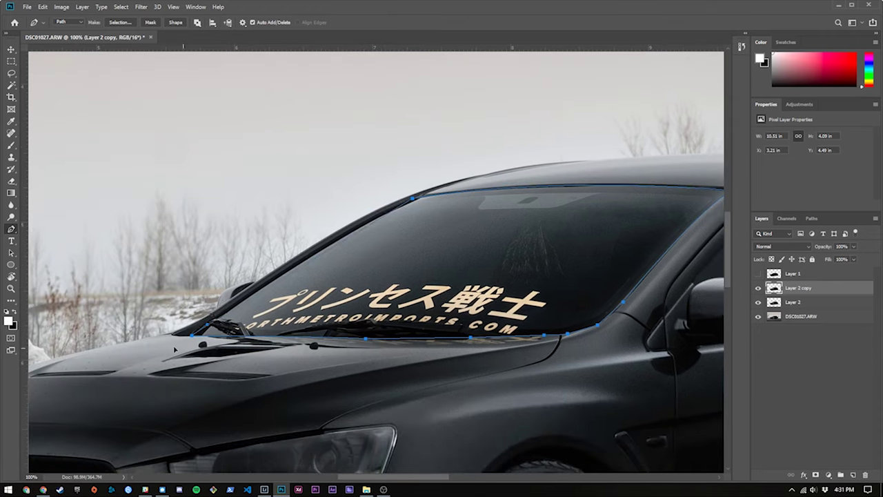
{"action": "right_click", "coordinate": [380, 271]}
{"action": "left_click", "coordinate": [414, 315]}
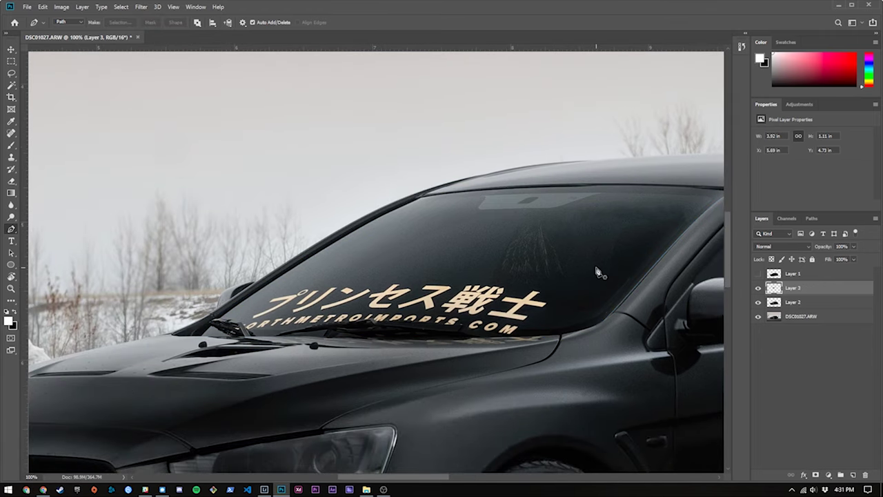
Darken the windshield in Camera Raw on Layer 3 and give it a layer mask with black brush.
{"action": "key", "text": "ctrl+shift+a"}
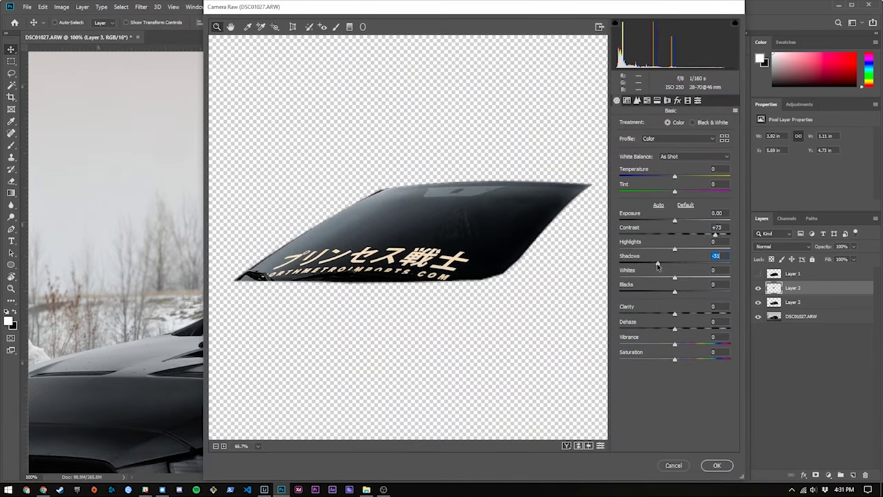
{"action": "key", "text": "Return"}
{"action": "key", "text": "ctrl+0"}
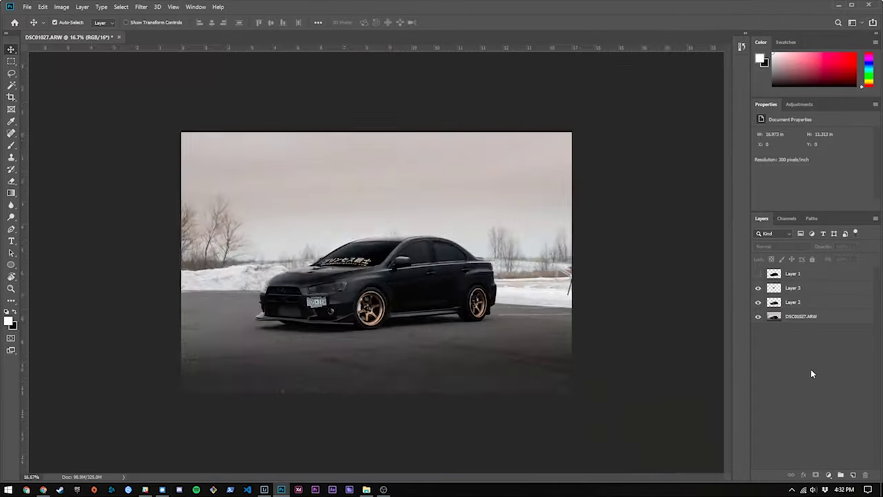
{"action": "key", "text": "ctrl+plus"}
{"action": "key", "text": "ctrl+plus"}
{"action": "left_click", "coordinate": [829, 475]}
{"action": "key", "text": "b"}
{"action": "key", "text": "d"}
{"action": "scroll", "coordinate": [331, 321], "scroll_direction": "down", "scroll_amount": 2}
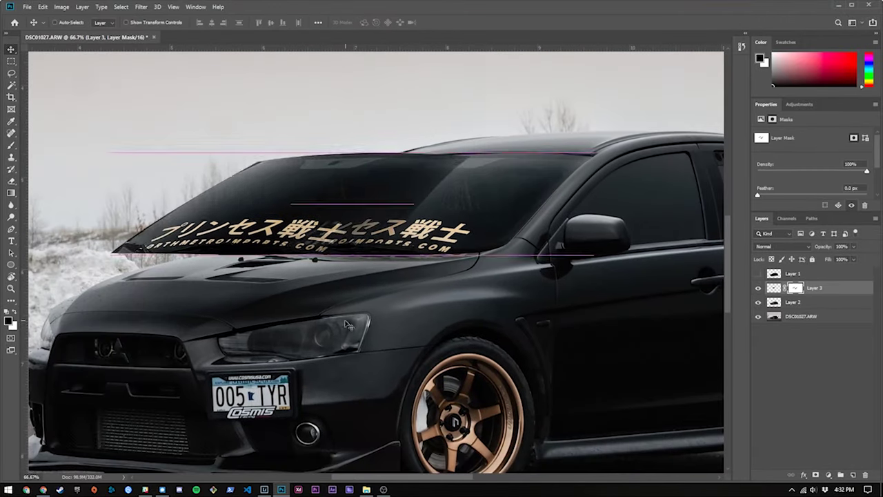
{"action": "scroll", "coordinate": [387, 143], "scroll_direction": "left", "scroll_amount": 3}
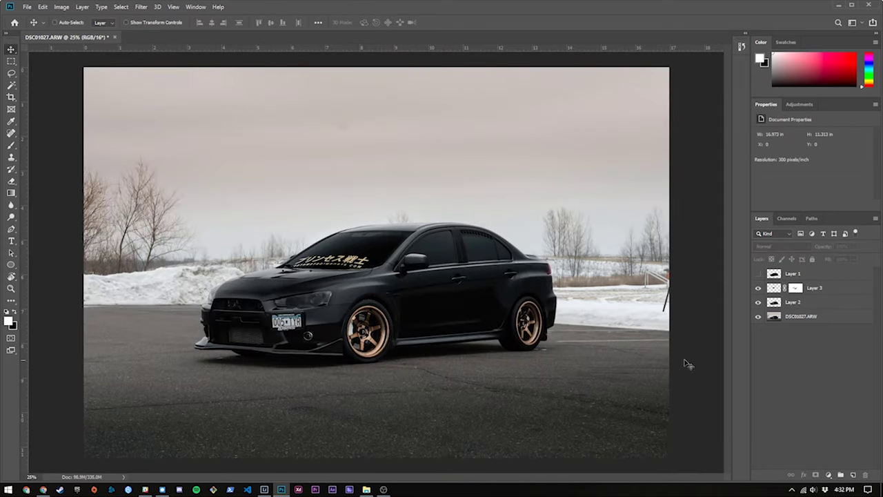
Duplicate the DSC01027.ARW layer and darken the foreground road with a Camera Raw gradient.
{"action": "left_click", "coordinate": [794, 316]}
{"action": "right_click", "coordinate": [793, 317]}
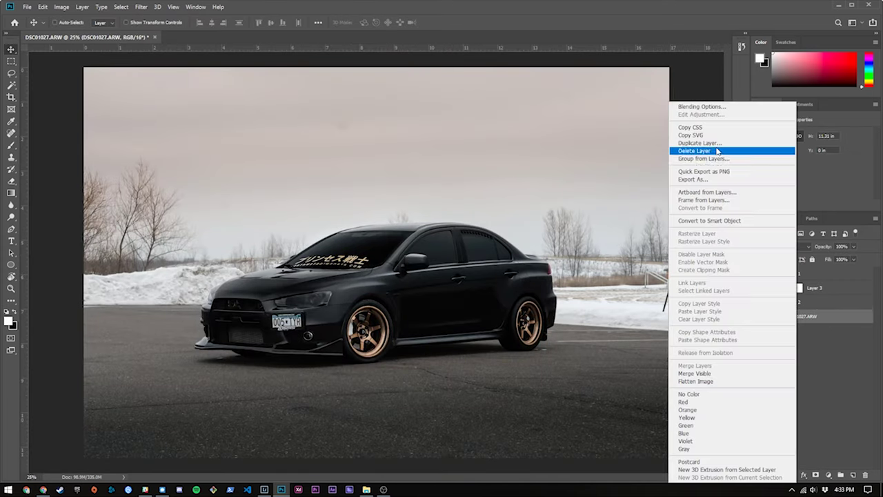
{"action": "left_click", "coordinate": [720, 147]}
{"action": "key", "text": "ctrl+shift+a"}
{"action": "left_click", "coordinate": [669, 291]}
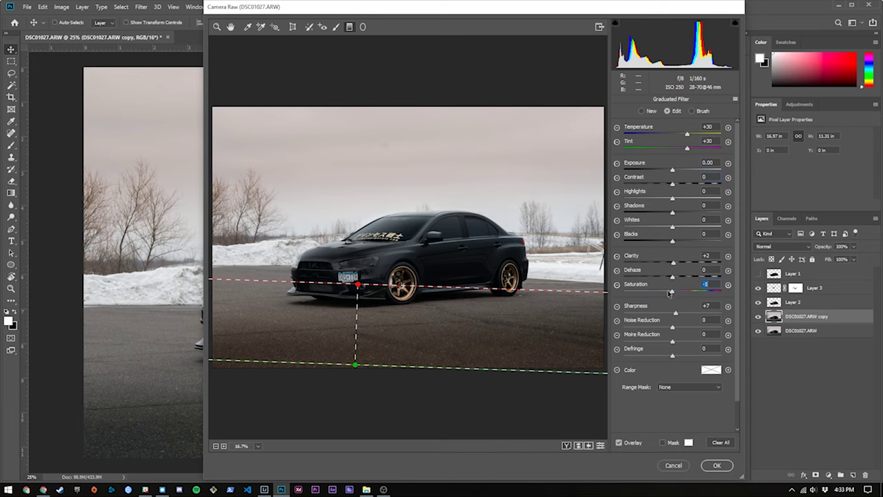
{"action": "left_click_drag", "start_coordinate": [669, 174], "coordinate": [666, 174]}
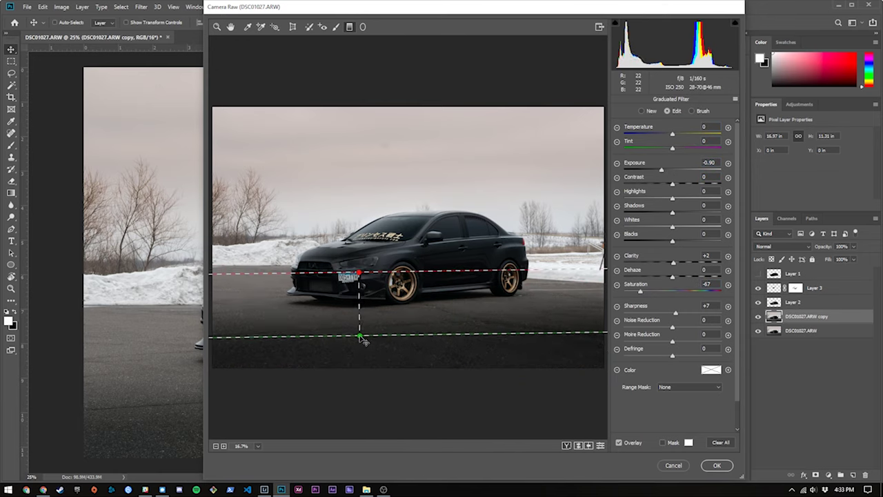
{"action": "key", "text": "Return"}
Cut the road path out into Layer 4 and reselect the DSC01027.ARW base.
{"action": "key", "text": "ctrl+j"}
{"action": "key", "text": "ctrl+plus"}
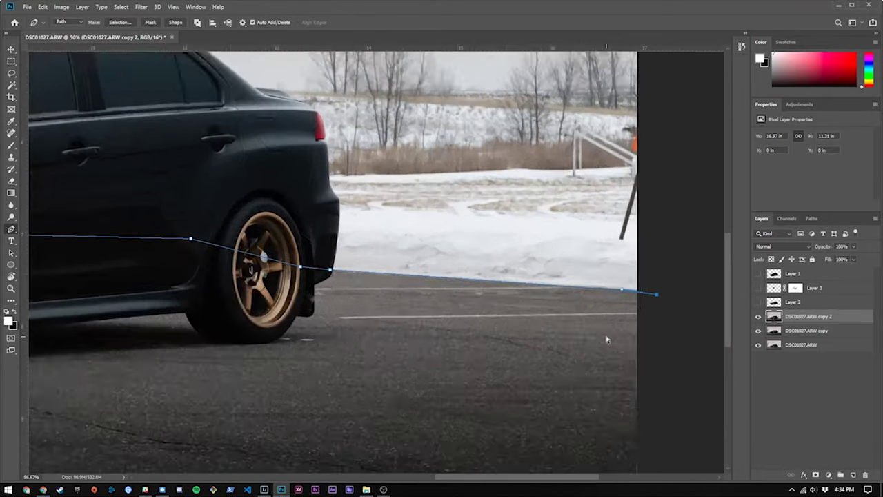
{"action": "key", "text": "ctrl+minus"}
{"action": "key", "text": "ctrl+minus"}
{"action": "key", "text": "ctrl+minus"}
{"action": "right_click", "coordinate": [225, 120]}
{"action": "left_click", "coordinate": [252, 185]}
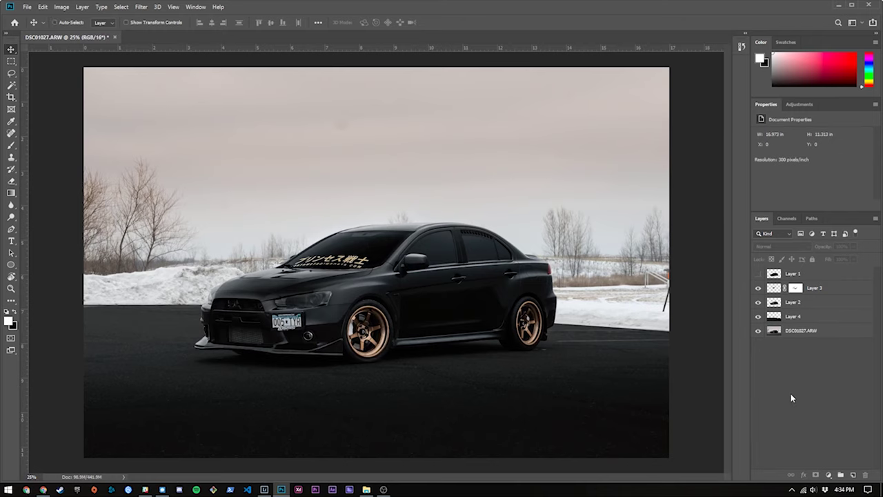
{"action": "left_click", "coordinate": [794, 331]}
Duplicate the DSC01027.ARW base layer into Layer 5.
{"action": "key", "text": "ctrl+j"}
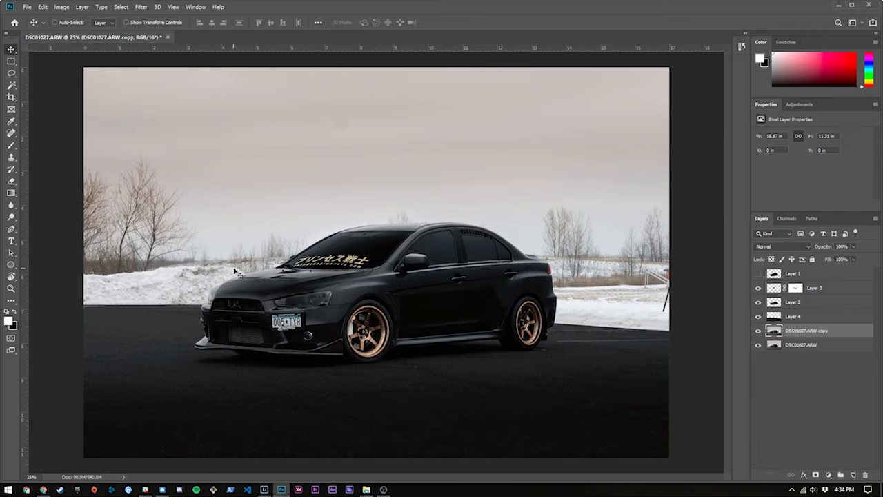
{"action": "key", "text": "ctrl+plus"}
{"action": "scroll", "coordinate": [134, 321], "scroll_direction": "left", "scroll_amount": 3}
{"action": "key", "text": "p"}
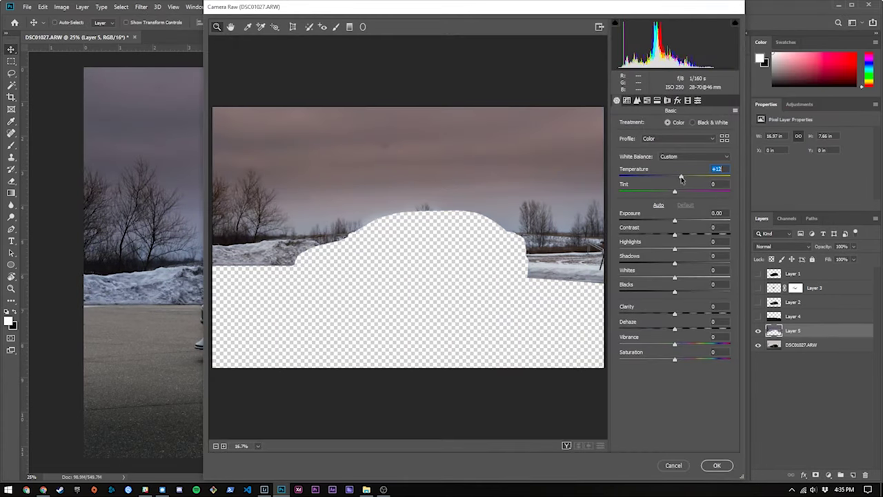
Raise Temperature and Clarity and darken the sky with a graduated filter in Camera Raw.
{"action": "left_click_drag", "start_coordinate": [682, 179], "coordinate": [685, 178]}
{"action": "left_click_drag", "start_coordinate": [675, 314], "coordinate": [694, 314]}
{"action": "key", "text": "g"}
{"action": "left_click_drag", "start_coordinate": [312, 125], "coordinate": [359, 313]}
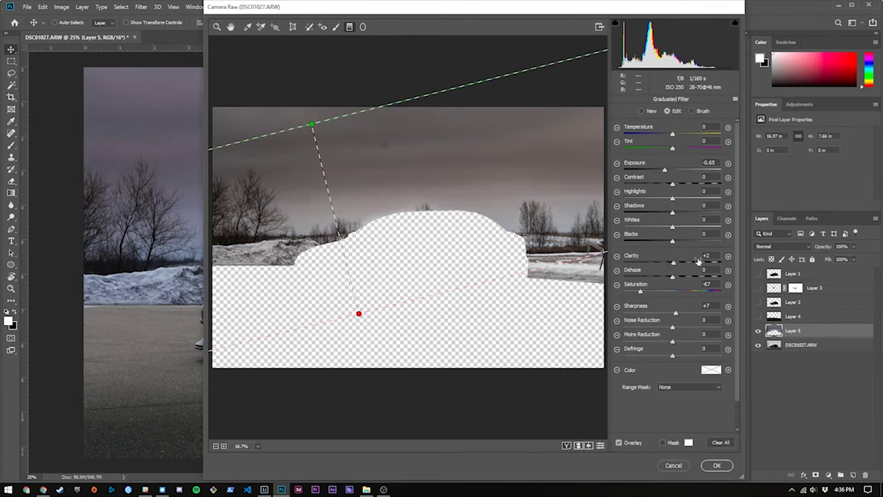
{"action": "key", "text": "Return"}
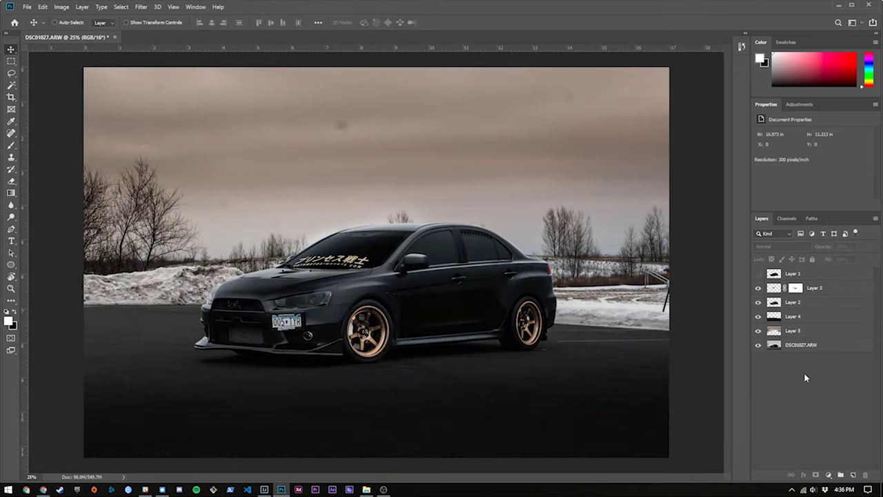
Create Layer 6 from the base and desaturate it to Saturation -47 in Camera Raw.
{"action": "left_click", "coordinate": [802, 345]}
{"action": "key", "text": "ctrl+j"}
{"action": "left_click", "coordinate": [141, 7]}
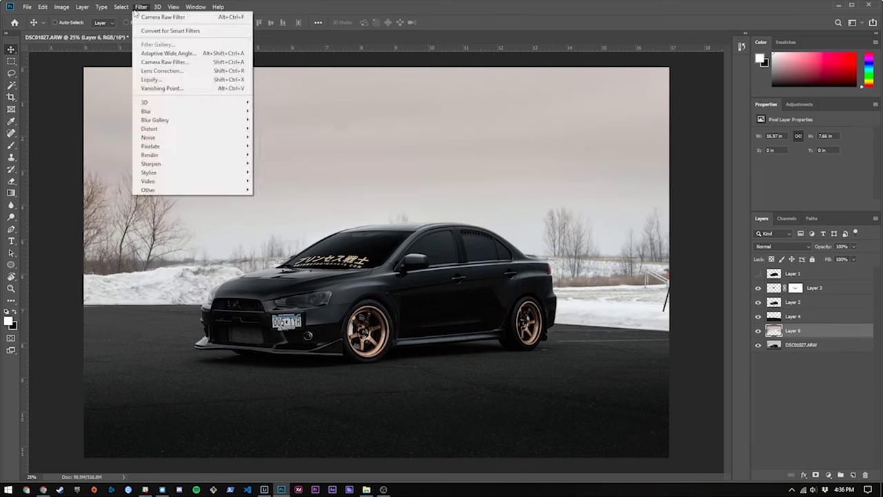
{"action": "left_click", "coordinate": [165, 58]}
{"action": "key", "text": "Return"}
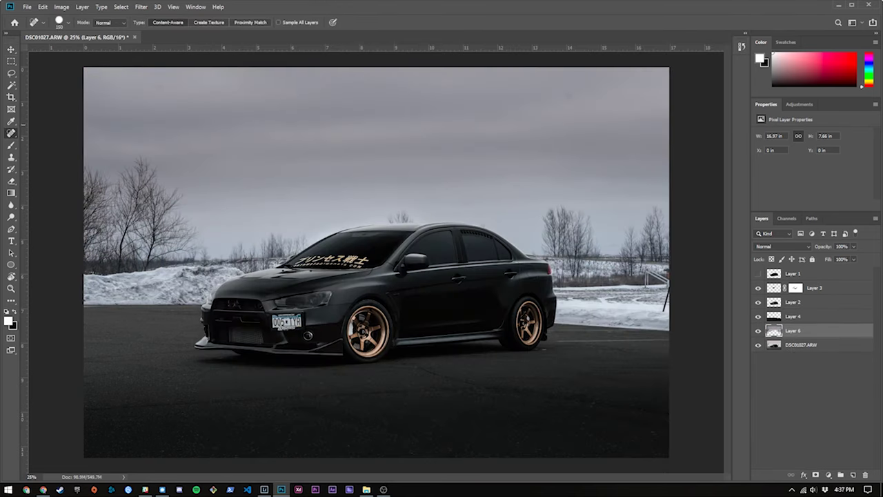
Select Layer 4 and adjust its opacity near the rear wheel.
{"action": "left_click", "coordinate": [793, 316]}
{"action": "scroll", "coordinate": [481, 305], "scroll_direction": "up", "scroll_amount": 4}
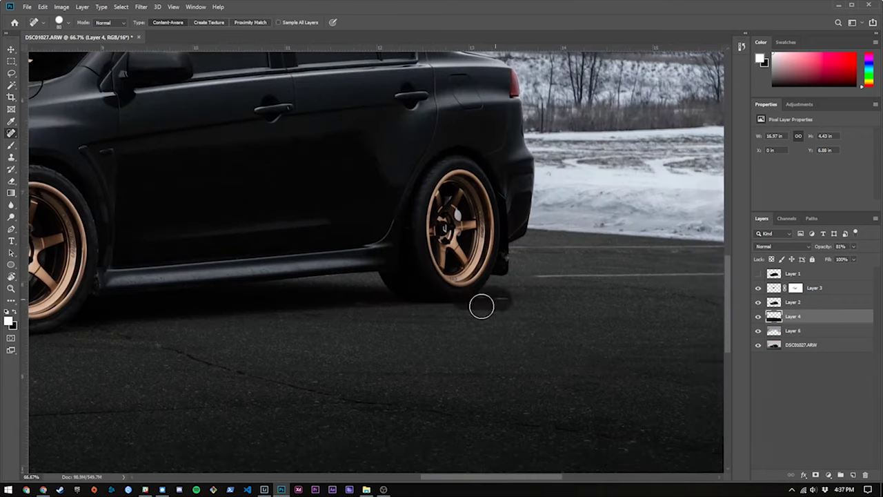
{"action": "scroll", "coordinate": [397, 324], "scroll_direction": "up", "scroll_amount": 3}
{"action": "scroll", "coordinate": [398, 324], "scroll_direction": "down", "scroll_amount": 3}
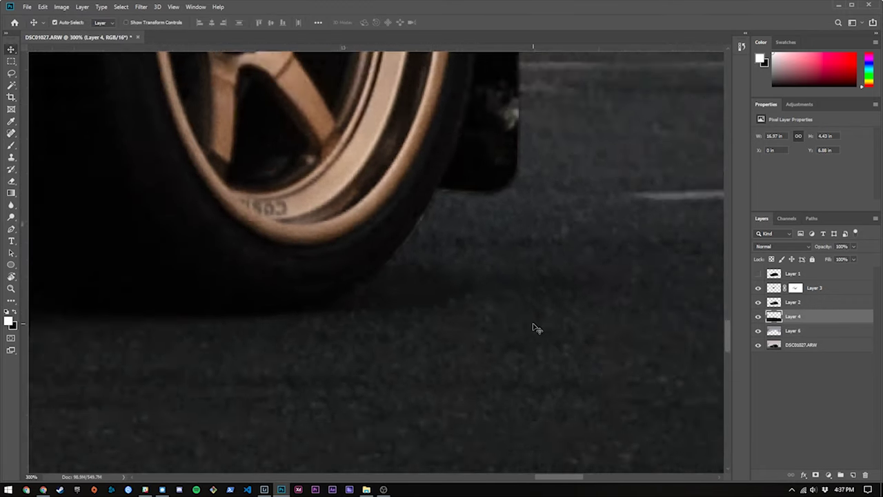
{"action": "scroll", "coordinate": [534, 325], "scroll_direction": "down", "scroll_amount": 5}
{"action": "key", "text": "v"}
{"action": "left_click_drag", "start_coordinate": [823, 246], "coordinate": [820, 247]}
{"action": "left_click", "coordinate": [800, 344]}
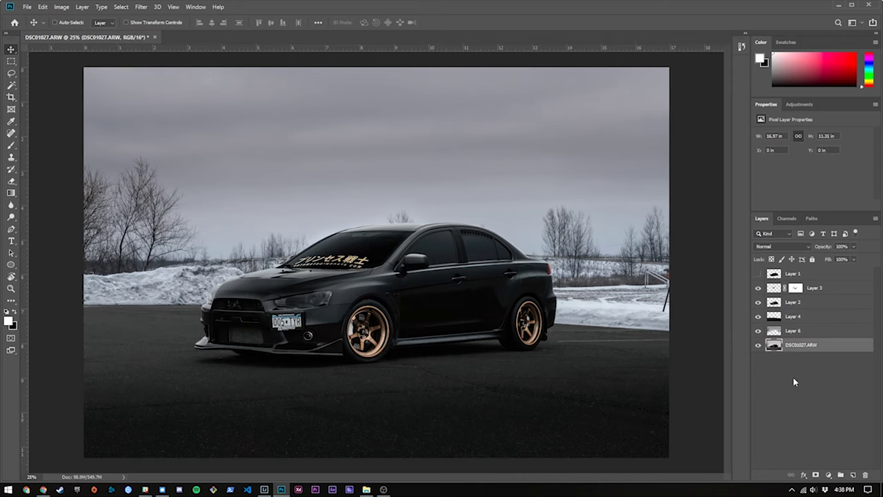
{"action": "left_click", "coordinate": [793, 316]}
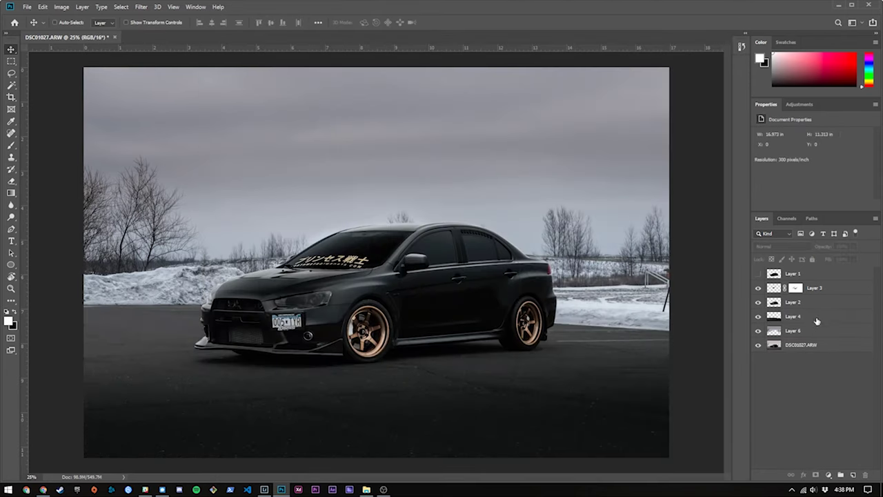
{"action": "scroll", "coordinate": [330, 347], "scroll_direction": "up", "scroll_amount": 1}
Remove the parking line on Layer 4 with a Content-Aware fill of a path selection.
{"action": "key", "text": "p"}
{"action": "left_click", "coordinate": [659, 316]}
{"action": "right_click", "coordinate": [653, 316]}
{"action": "key", "text": "Return"}
{"action": "key", "text": "shift+F5"}
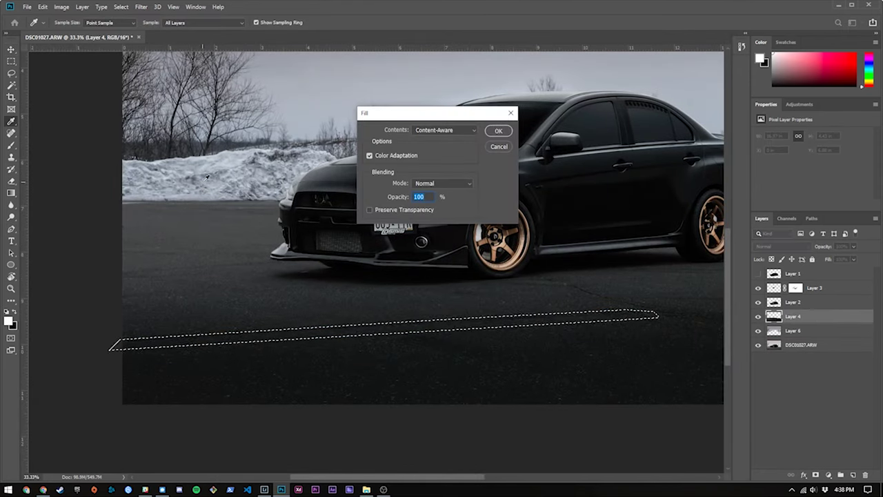
{"action": "key", "text": "Return"}
{"action": "key", "text": "ctrl+d"}
Pan across the asphalt behind and right of the car, clearing the leftover selection.
{"action": "left_click_drag", "start_coordinate": [562, 265], "coordinate": [352, 306]}
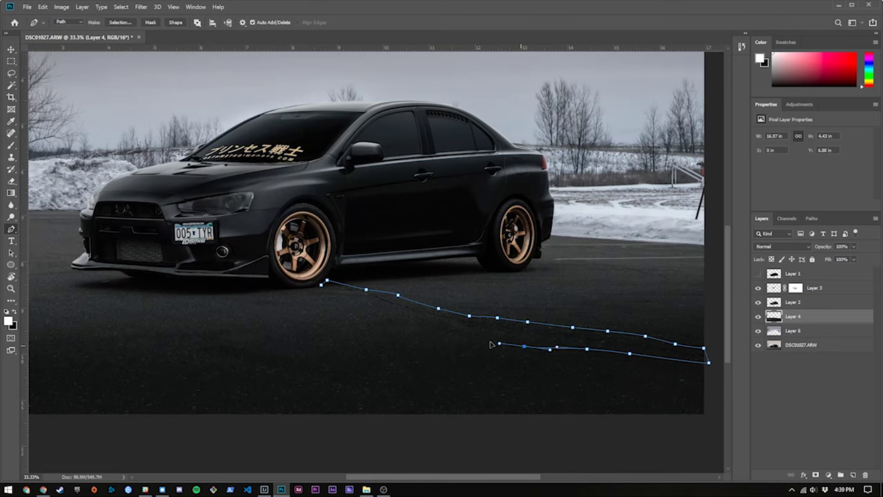
{"action": "left_click", "coordinate": [392, 128]}
{"action": "key", "text": "Return"}
{"action": "key", "text": "ctrl+d"}
{"action": "left_click_drag", "start_coordinate": [138, 354], "coordinate": [266, 340]}
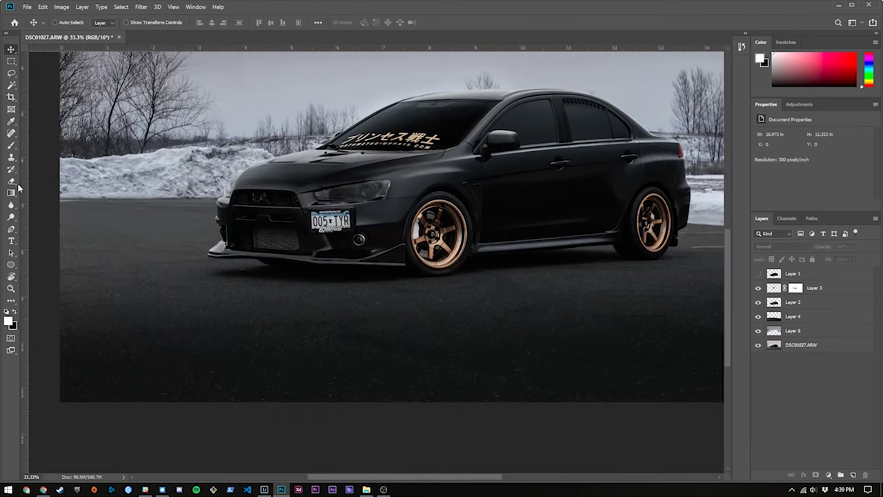
Zoom into the ground below the car and clone Layer 4's blotchy asphalt smooth.
{"action": "key", "text": "s"}
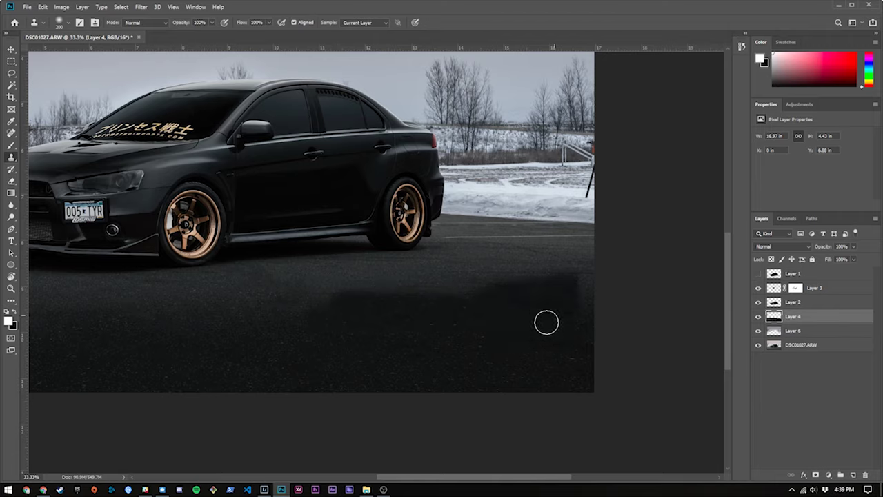
{"action": "left_click", "coordinate": [817, 399]}
{"action": "key", "text": "v"}
{"action": "key", "text": "ctrl+plus"}
{"action": "left_click", "coordinate": [441, 306], "text": "ctrl"}
{"action": "key", "text": "s"}
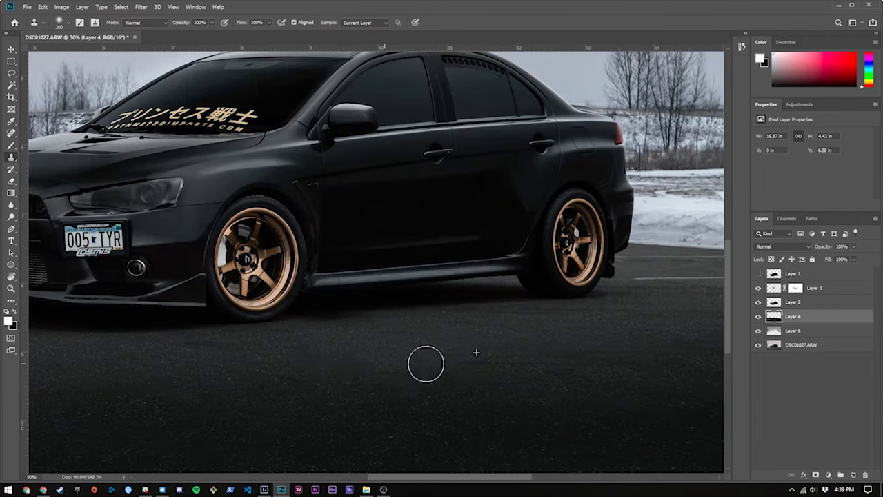
{"action": "key", "text": "ctrl+plus"}
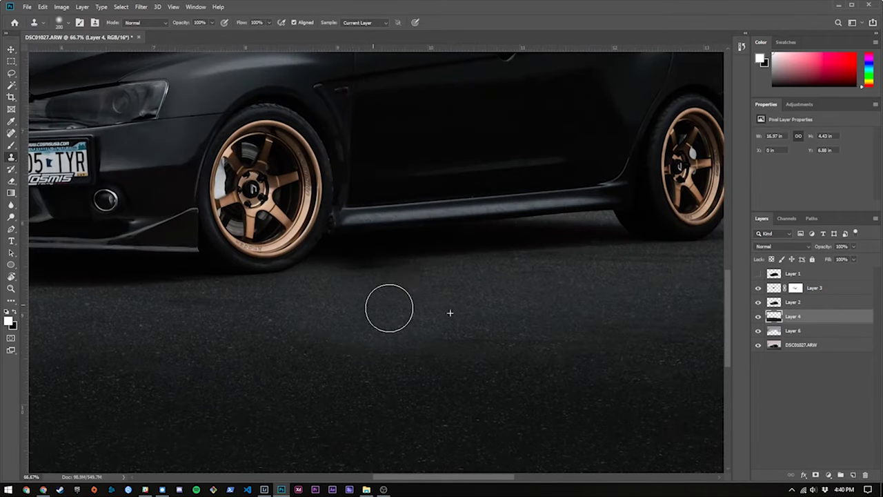
{"action": "key", "text": "ctrl+minus"}
{"action": "key", "text": "ctrl+minus"}
{"action": "key", "text": "v"}
{"action": "key", "text": "ctrl+plus"}
{"action": "left_click", "coordinate": [787, 316]}
{"action": "key", "text": "s"}
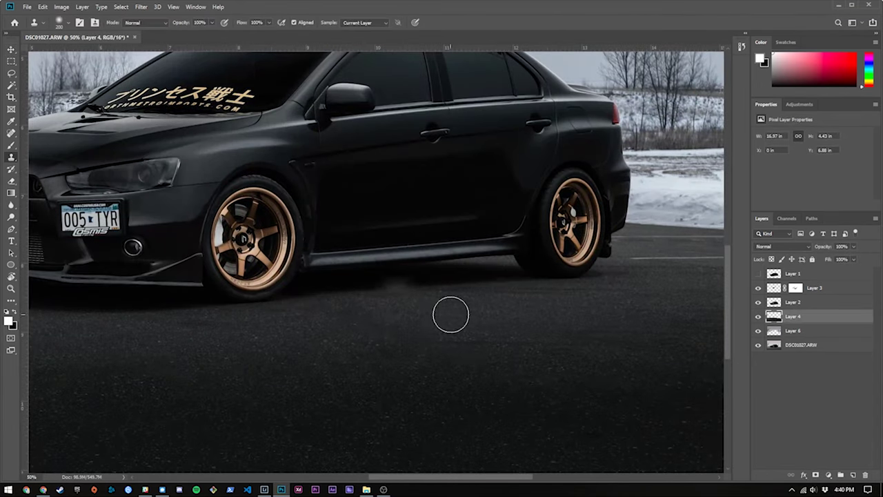
{"action": "key", "text": "ctrl+minus"}
{"action": "key", "text": "ctrl+minus"}
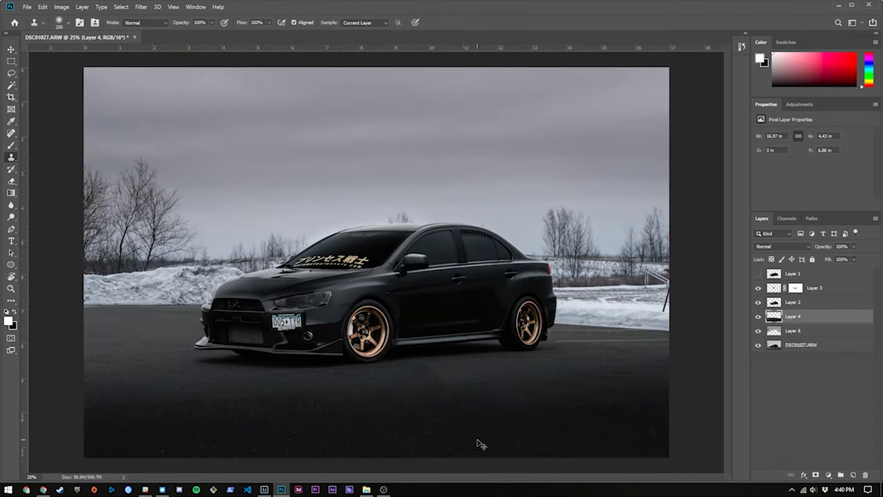
Fill an ellipse on a new glow layer and give it a light orange Color Overlay.
{"action": "key", "text": "v"}
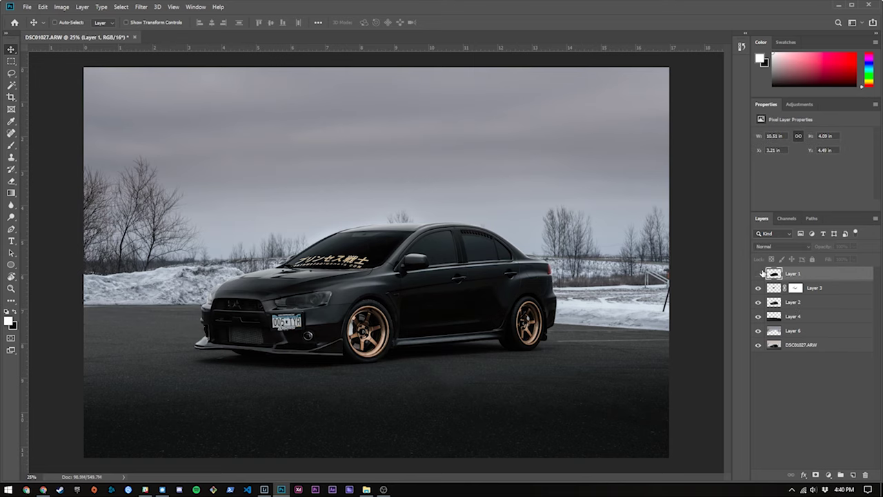
{"action": "left_click", "coordinate": [793, 303]}
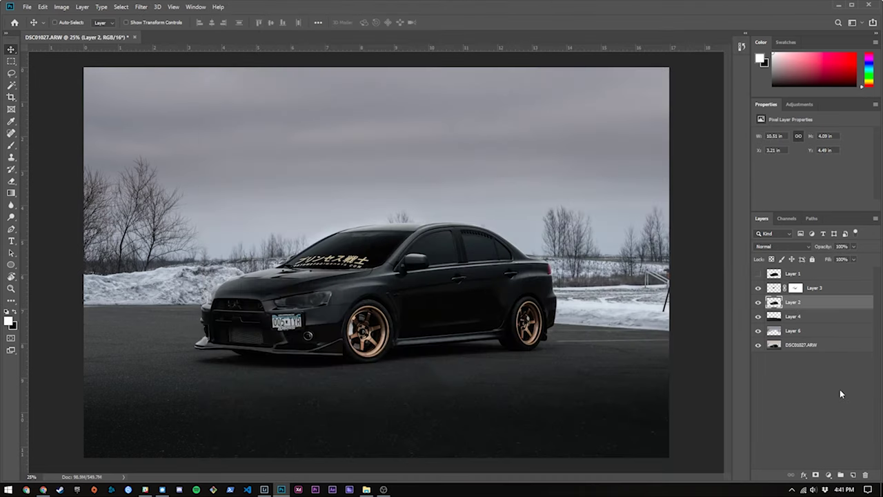
{"action": "left_click", "coordinate": [792, 370]}
{"action": "key", "text": "ctrl+shift+alt+n"}
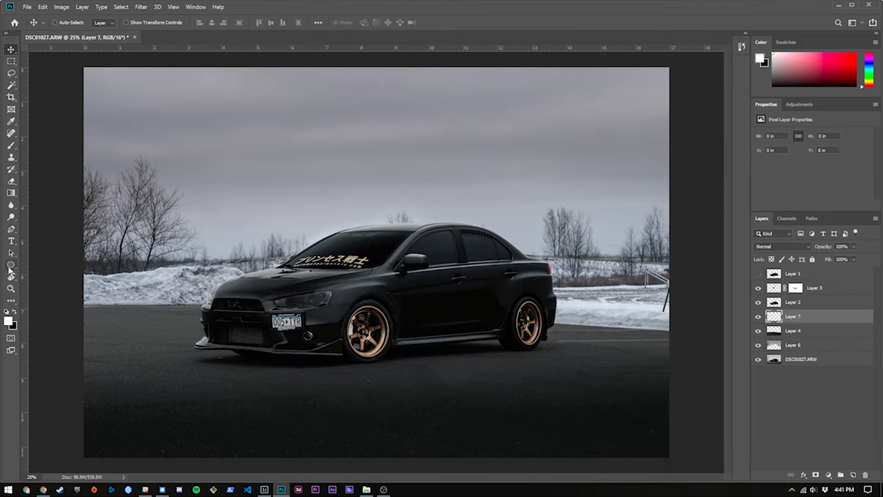
{"action": "key", "text": "ctrl+BackSpace"}
{"action": "key", "text": "ctrl+d"}
{"action": "double_click", "coordinate": [793, 316]}
{"action": "left_click", "coordinate": [607, 104]}
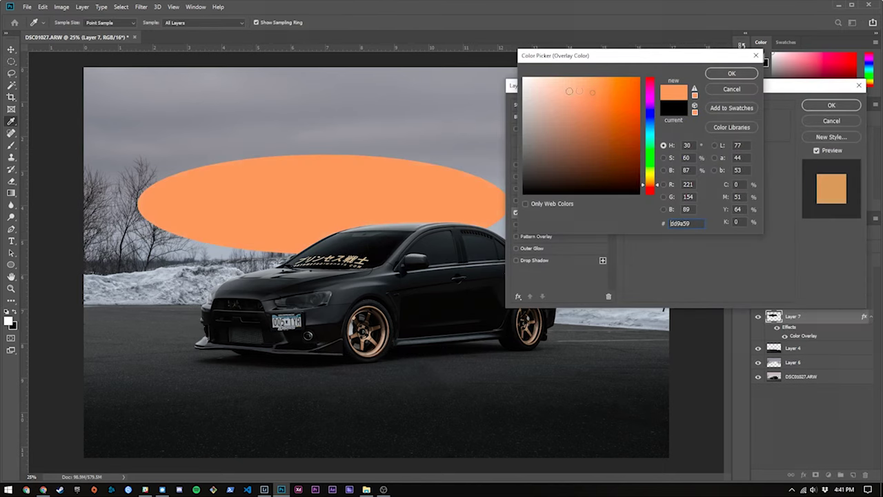
{"action": "key", "text": "Return"}
Gaussian-blur the orange glow, move it behind the car, and mask out its lower-left part.
{"action": "left_click", "coordinate": [141, 6]}
{"action": "left_click", "coordinate": [283, 157]}
{"action": "left_click", "coordinate": [635, 99]}
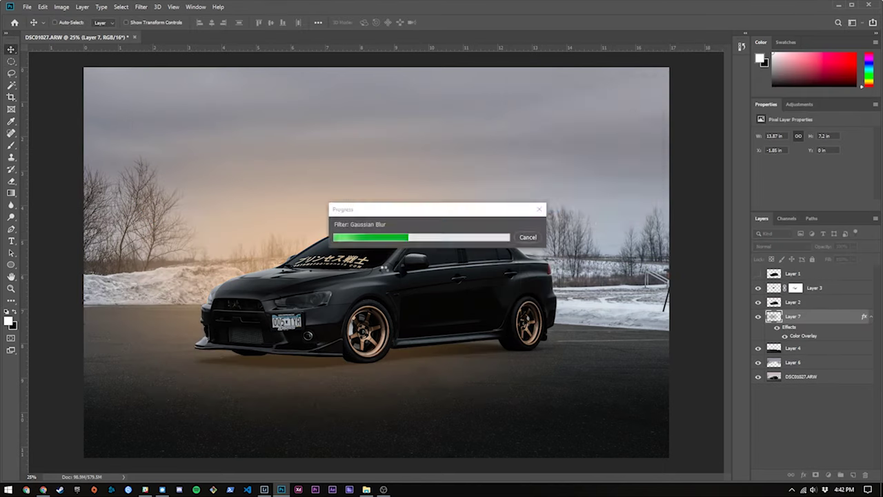
{"action": "left_click_drag", "start_coordinate": [230, 230], "coordinate": [247, 235]}
{"action": "left_click", "coordinate": [828, 475]}
{"action": "key", "text": "b"}
{"action": "mouse_move", "coordinate": [227, 371]}
{"action": "left_mouse_down"}
{"action": "mouse_move", "coordinate": [166, 366]}
{"action": "mouse_move", "coordinate": [168, 446]}
{"action": "left_mouse_up"}
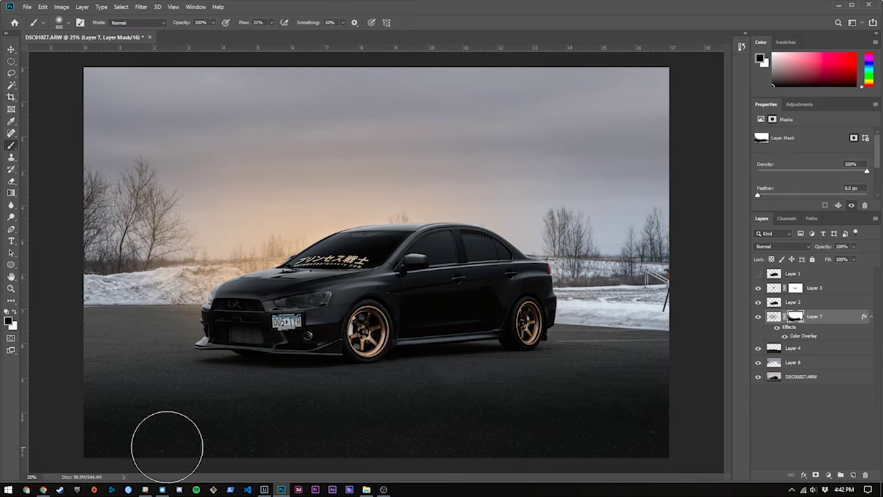
Duplicate the glow as a Soft Light copy at 62% opacity with an inverted mask.
{"action": "key", "text": "ctrl+j"}
{"action": "left_click", "coordinate": [783, 246]}
{"action": "left_click", "coordinate": [783, 337]}
{"action": "key", "text": "6"}
{"action": "key", "text": "2"}
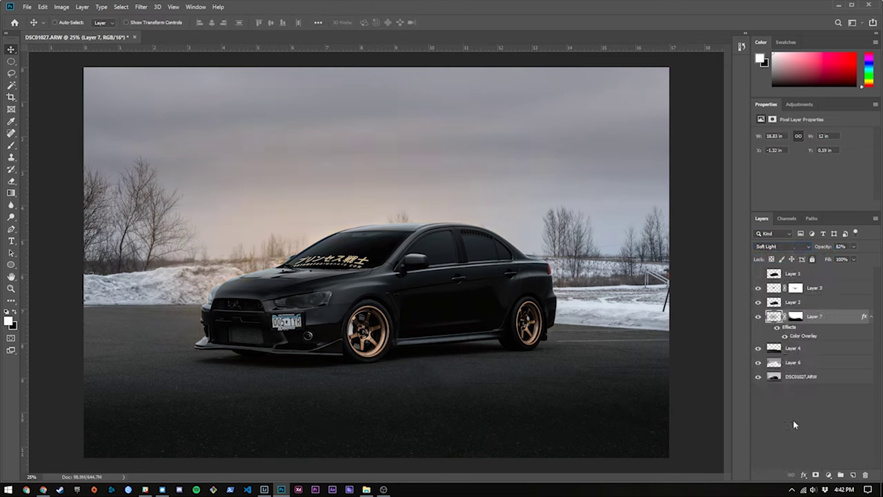
{"action": "left_click", "coordinate": [796, 316]}
{"action": "key", "text": "ctrl+i"}
{"action": "key", "text": "x"}
{"action": "key", "text": "b"}
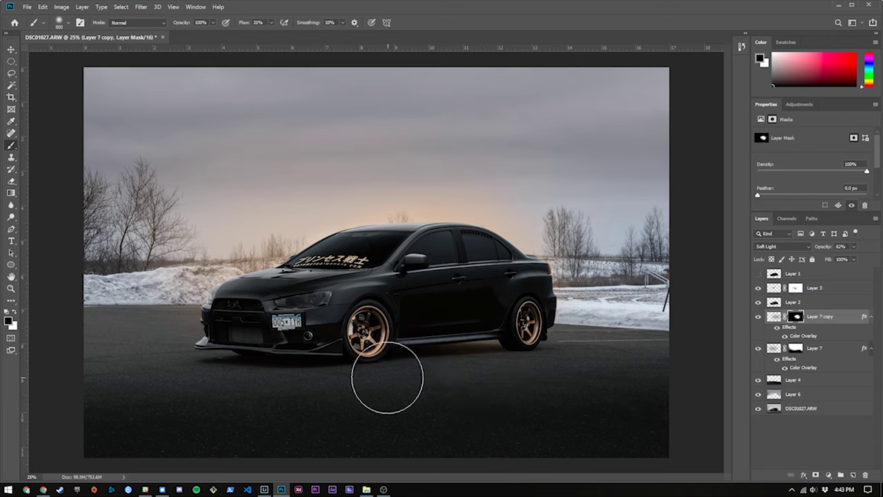
Draw a small white Ellipse 1 shape over the headlight, blended in Overlay mode.
{"action": "key", "text": "x"}
{"action": "key", "text": "v"}
{"action": "left_click", "coordinate": [815, 348]}
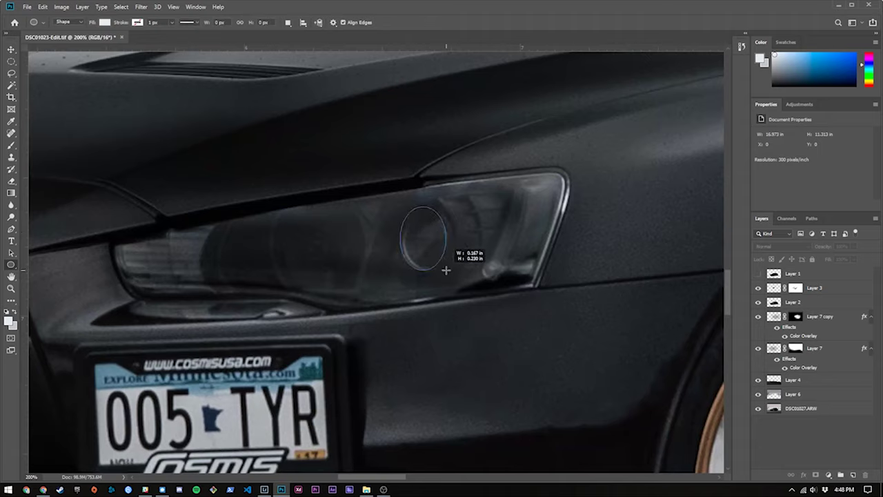
{"action": "left_click_drag", "start_coordinate": [402, 207], "coordinate": [446, 271]}
{"action": "key", "text": "v"}
{"action": "double_click", "coordinate": [774, 273]}
{"action": "left_click", "coordinate": [734, 71]}
{"action": "key", "text": "shift+alt+o"}
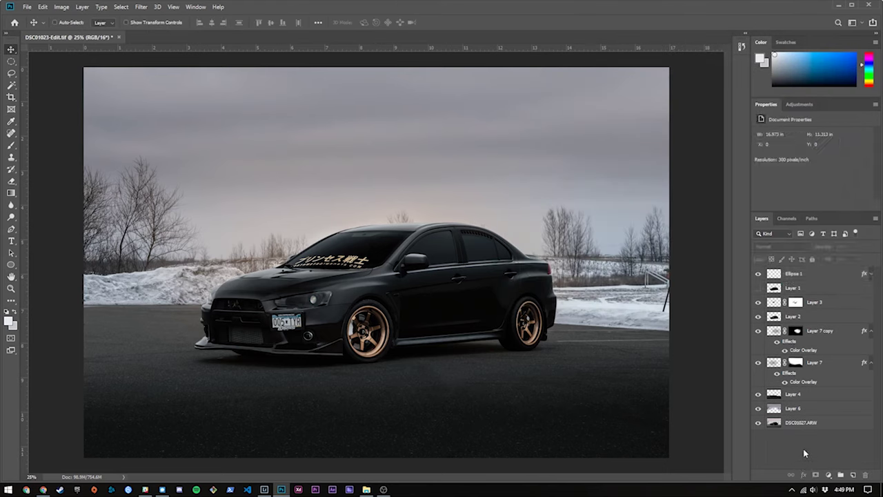
Duplicate the car layer and apply Camera Raw with Contrast +5 and Shadows +13.
{"action": "left_click", "coordinate": [774, 316]}
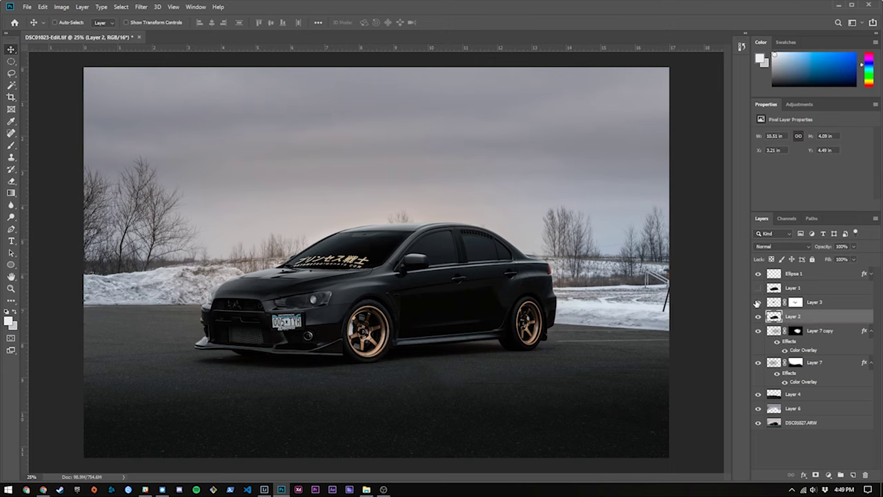
{"action": "key", "text": "ctrl+j"}
{"action": "left_click", "coordinate": [141, 6]}
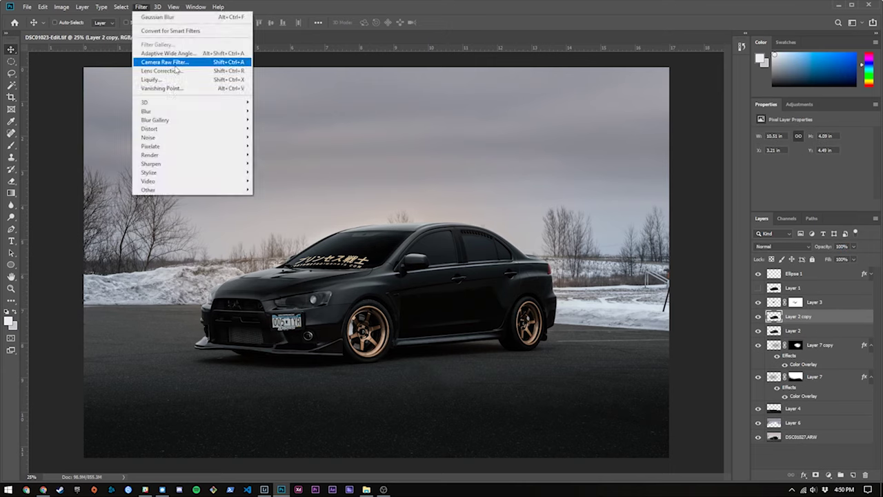
{"action": "left_click", "coordinate": [172, 60]}
{"action": "left_click_drag", "start_coordinate": [688, 234], "coordinate": [678, 234]}
{"action": "left_click_drag", "start_coordinate": [675, 263], "coordinate": [681, 263]}
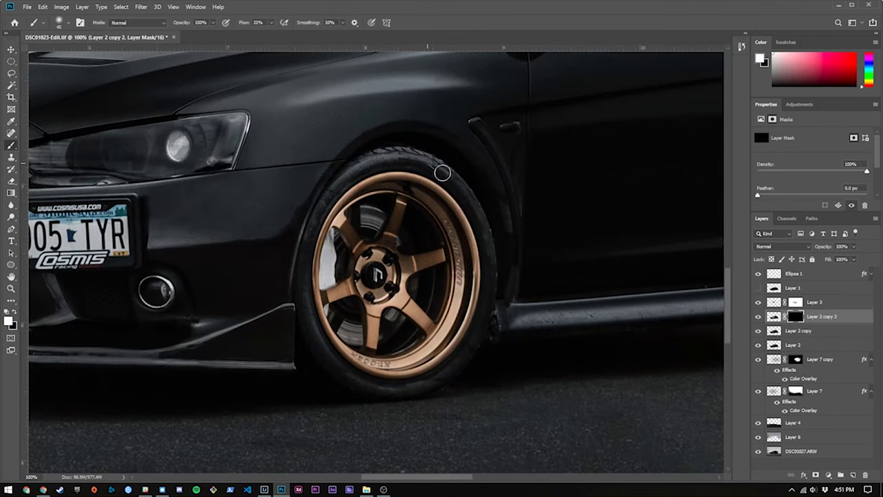
{"action": "left_click_drag", "start_coordinate": [583, 261], "coordinate": [421, 370]}
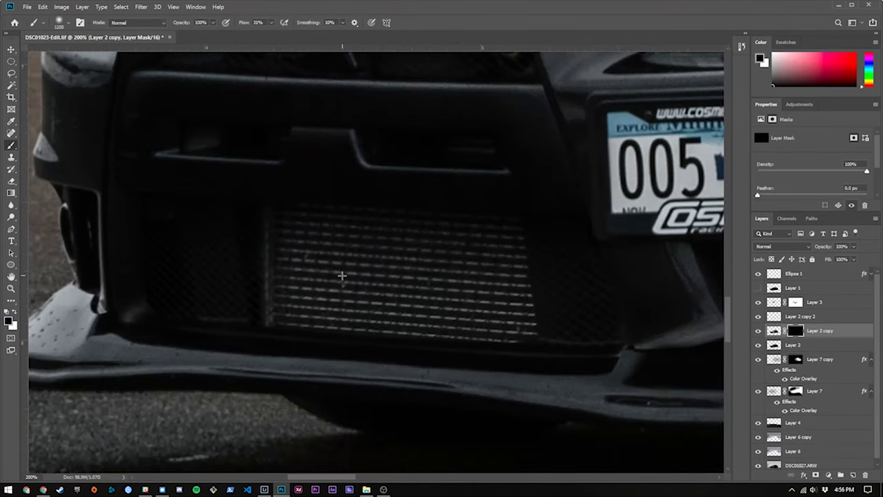
{"action": "scroll", "coordinate": [371, 241], "scroll_direction": "up", "scroll_amount": 2}
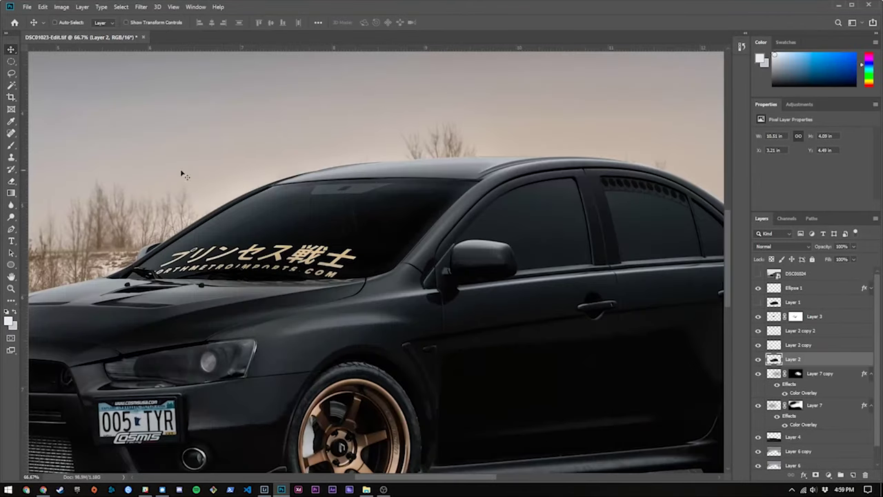
Scroll around the canvas to inspect the car's mirror and body panels.
{"action": "scroll", "coordinate": [366, 322], "scroll_direction": "right", "scroll_amount": 5}
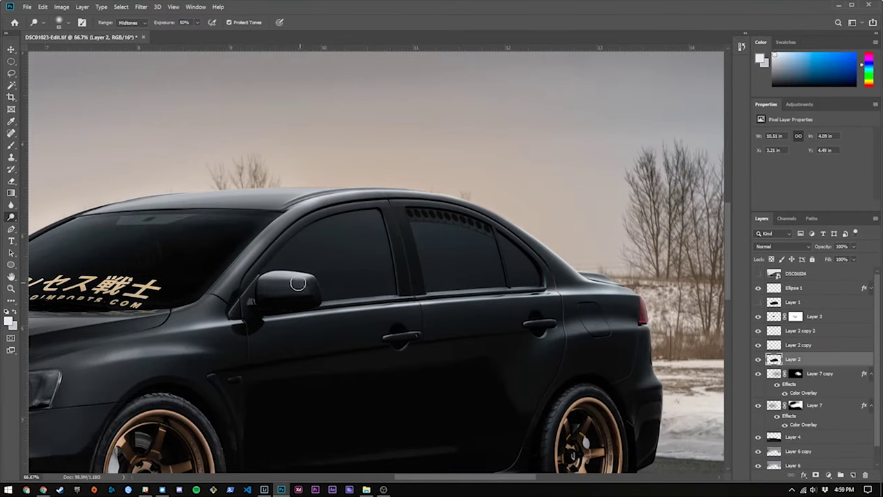
{"action": "scroll", "coordinate": [515, 349], "scroll_direction": "down", "scroll_amount": 3}
{"action": "scroll", "coordinate": [607, 320], "scroll_direction": "left", "scroll_amount": 3}
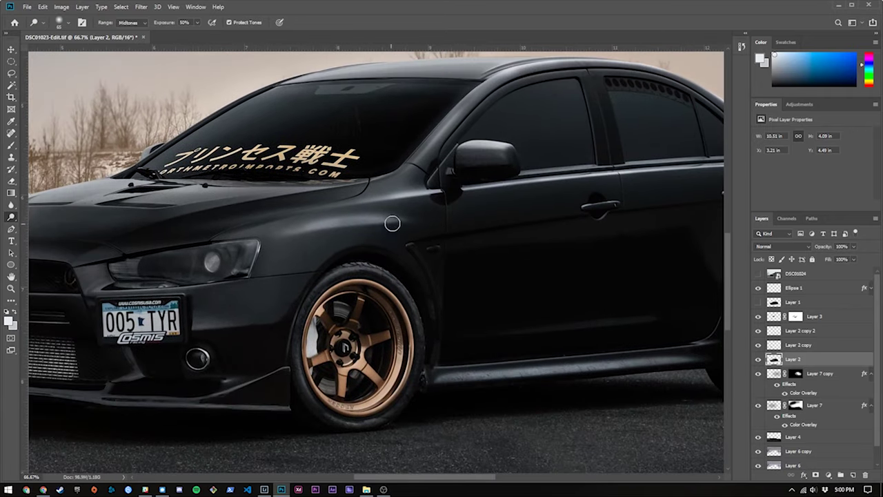
{"action": "scroll", "coordinate": [549, 297], "scroll_direction": "left", "scroll_amount": 8}
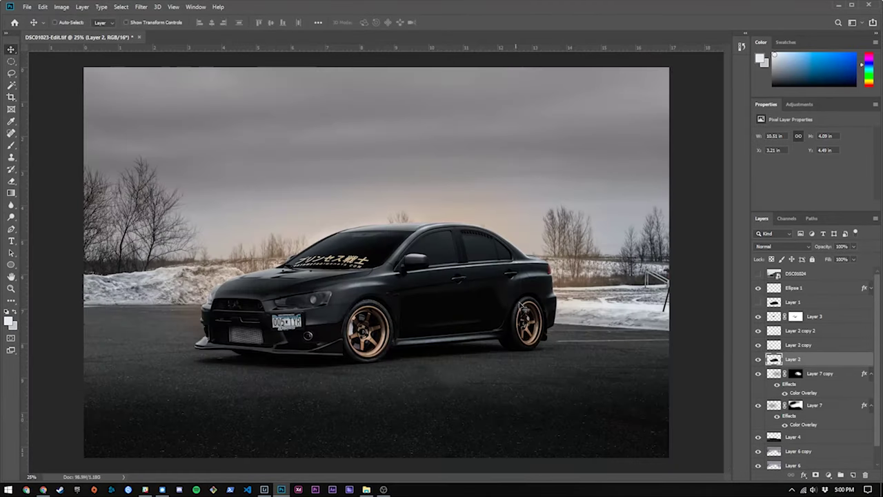